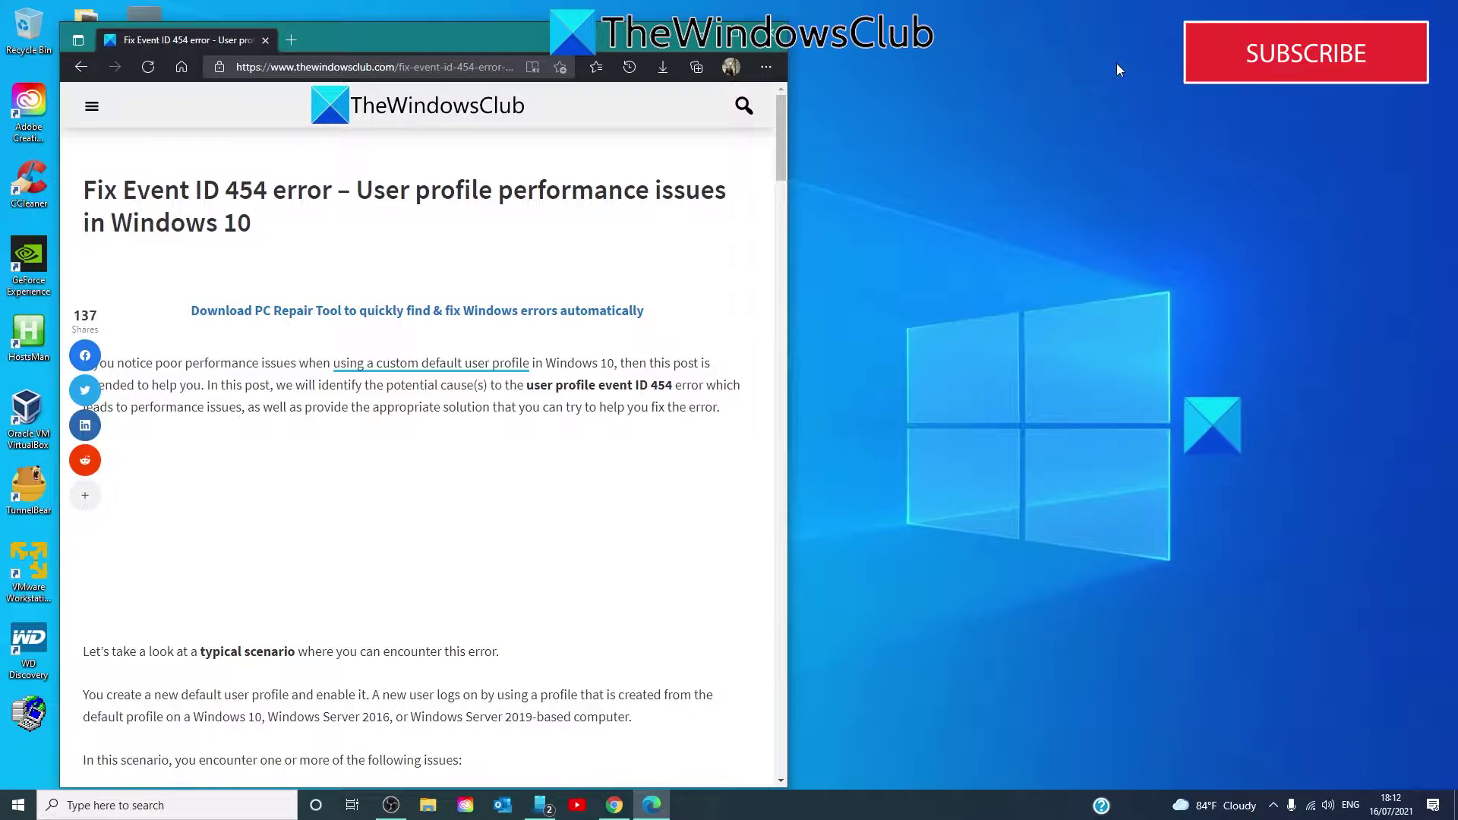
# Step: In a new Explorer window, uncheck Hide protected operating system files in Folder Options and apply
pyautogui.press('super+e')
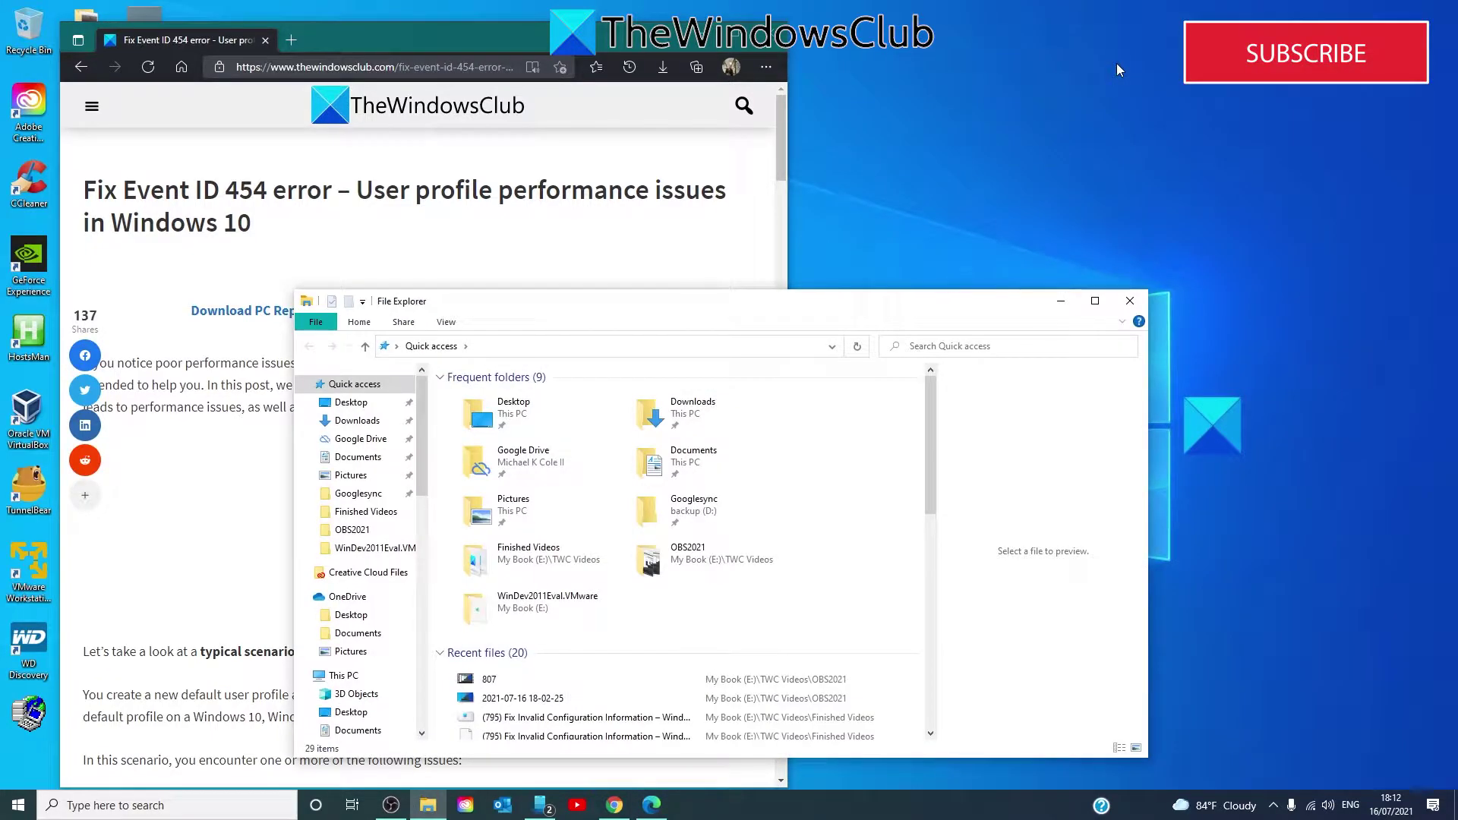
pyautogui.click(322, 326)
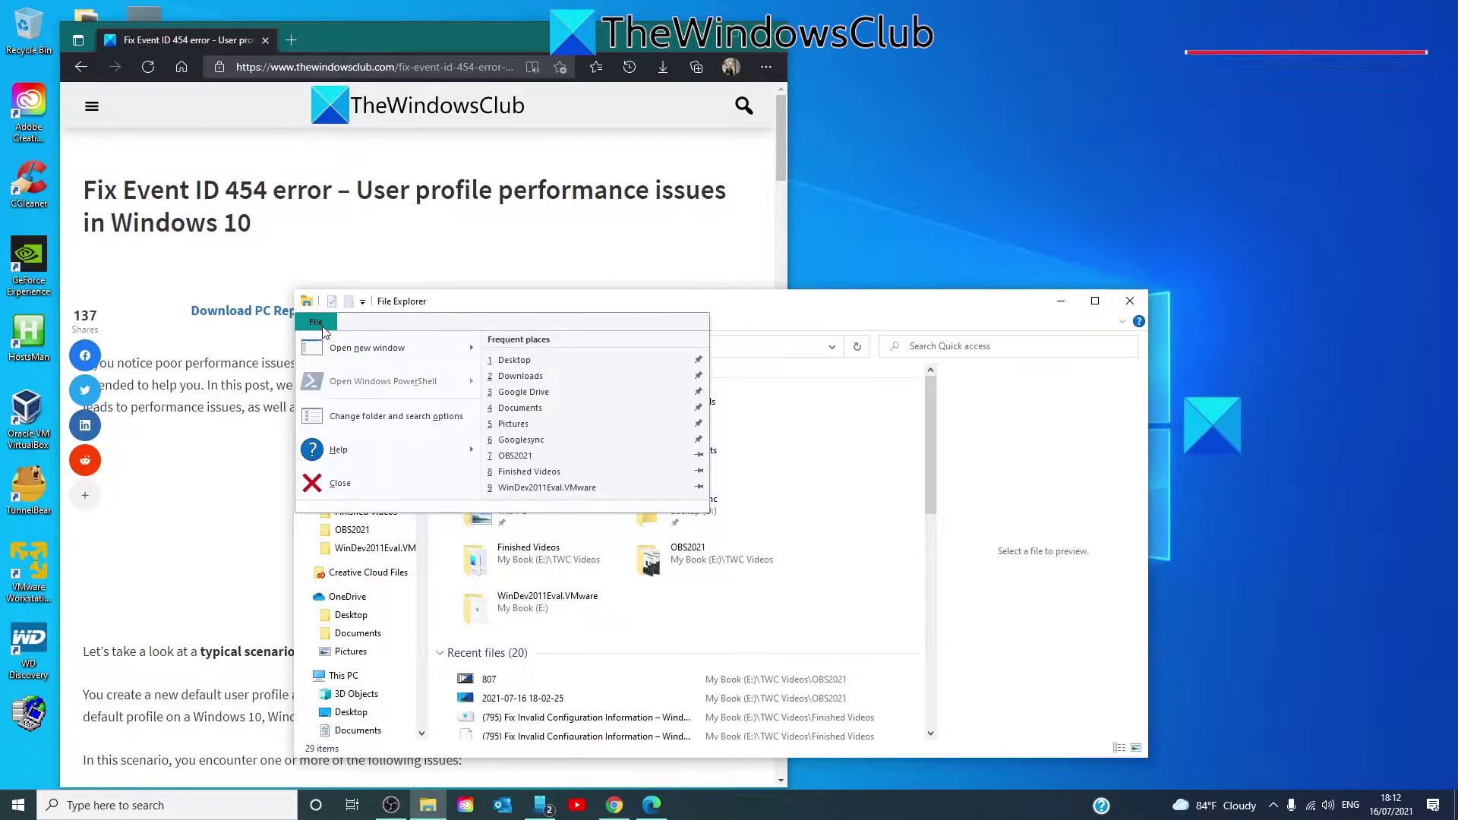
pyautogui.click(442, 414)
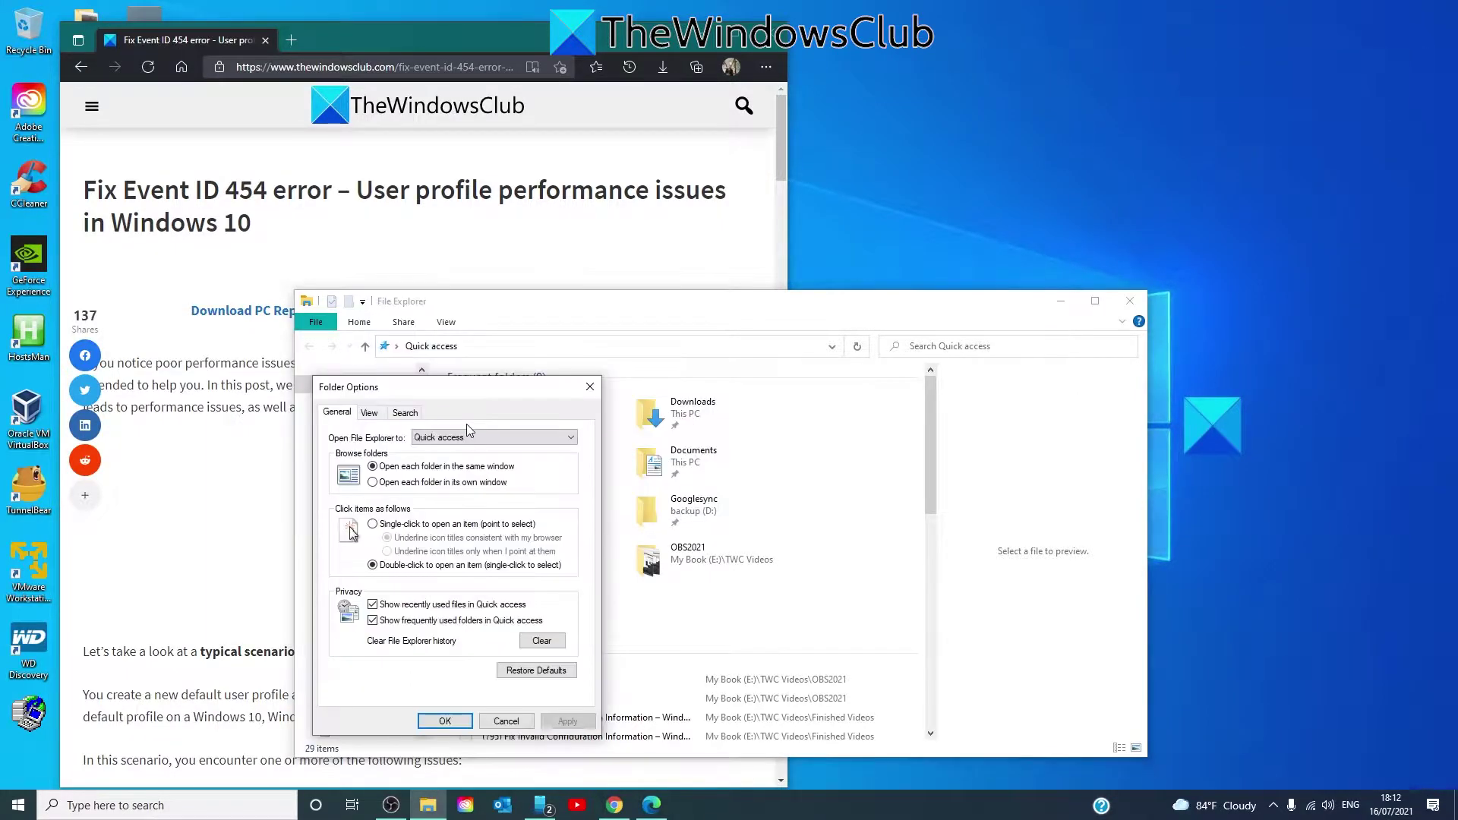
pyautogui.click(372, 414)
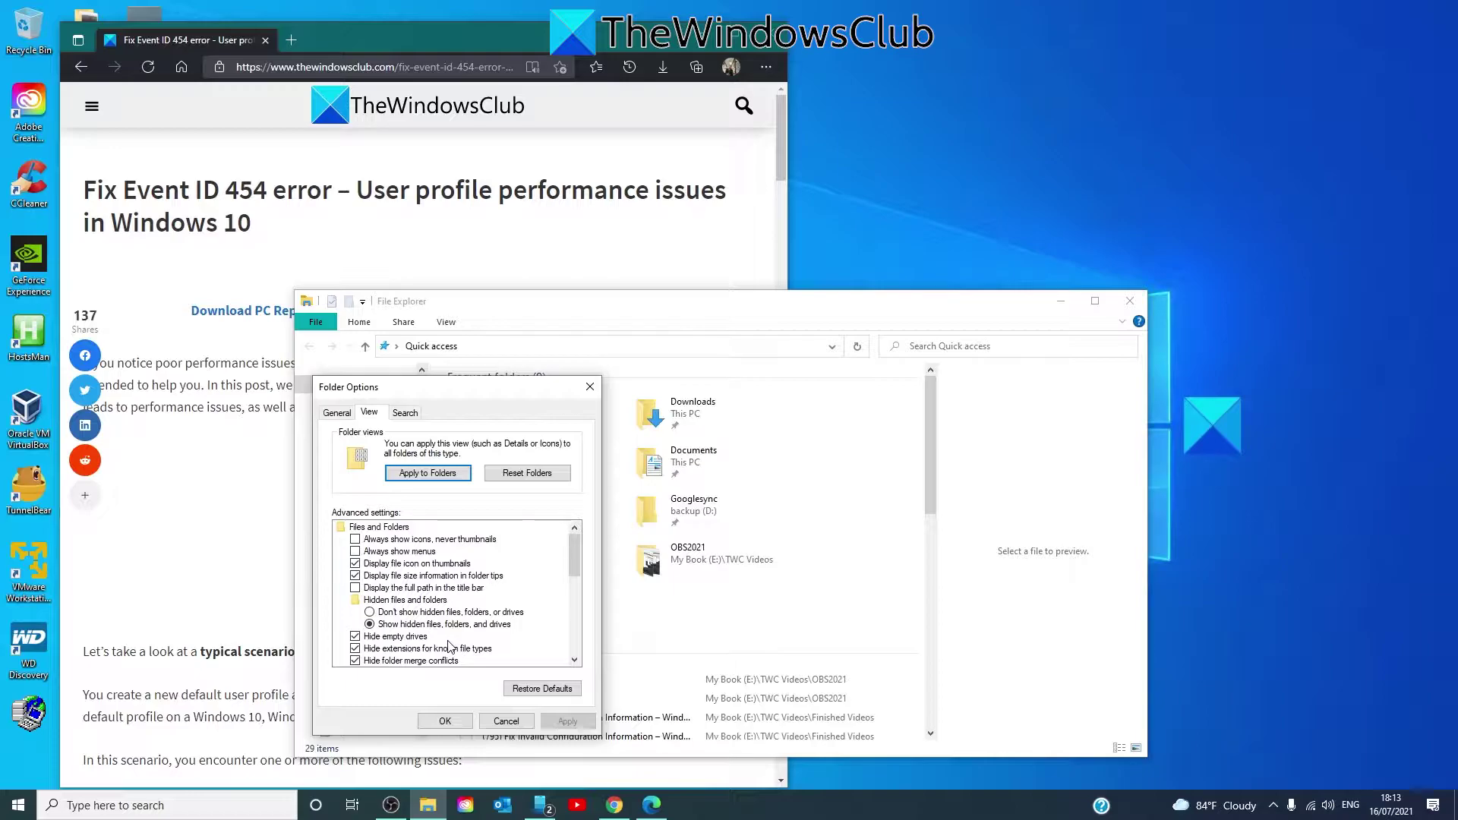
pyautogui.scroll(-1, 396, 616)
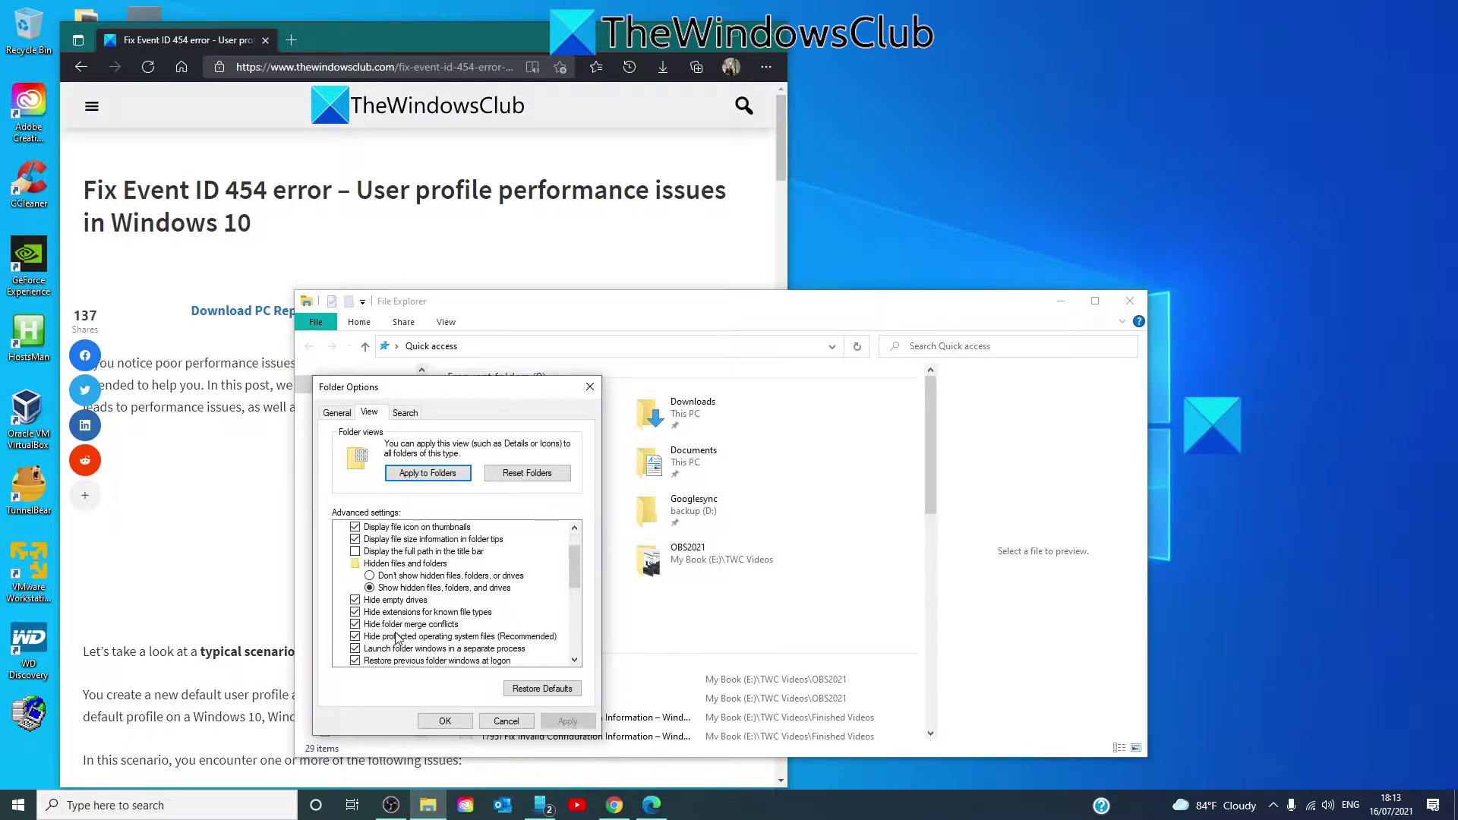
pyautogui.click(356, 637)
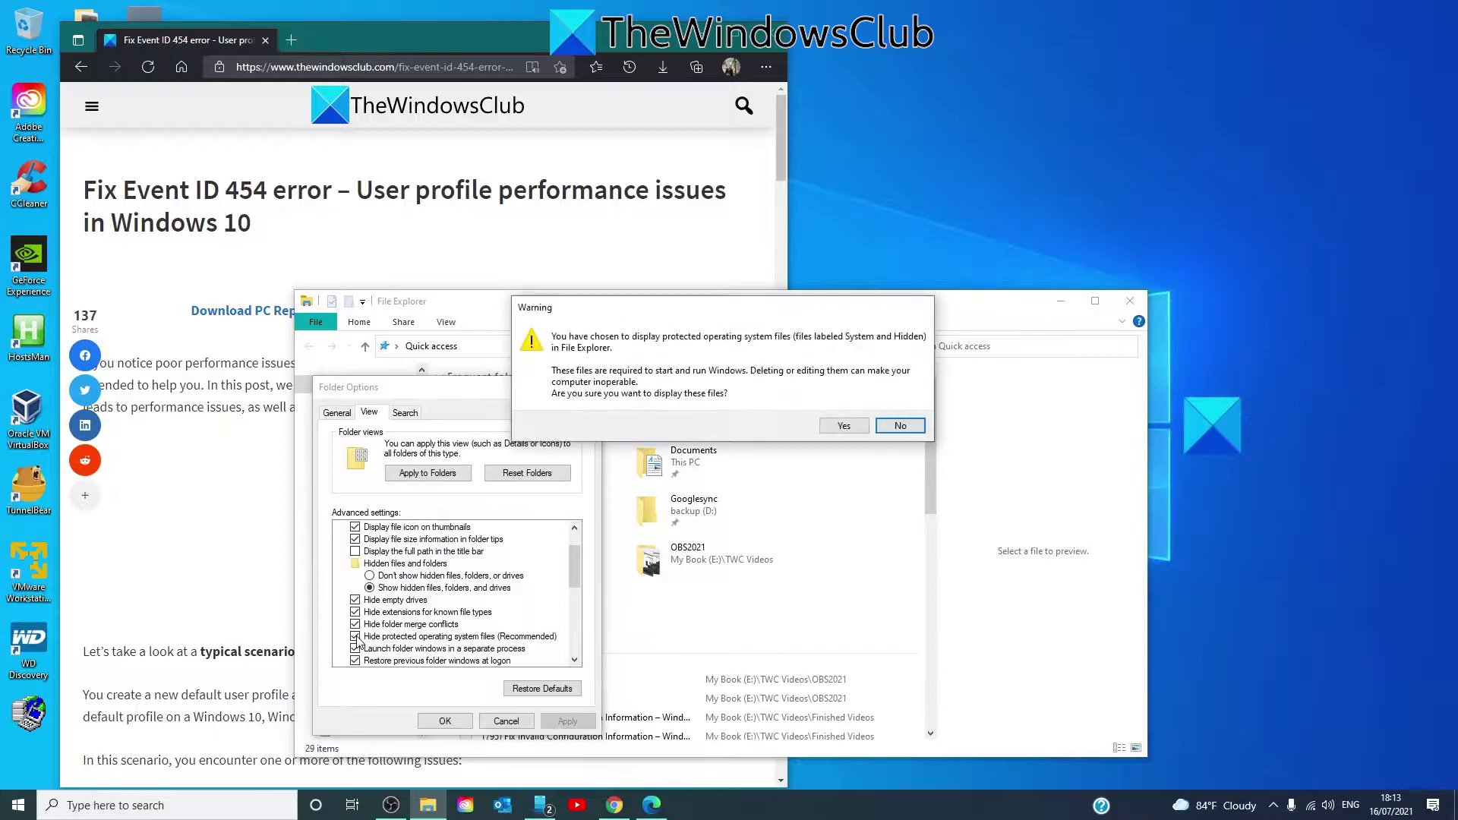
pyautogui.click(875, 430)
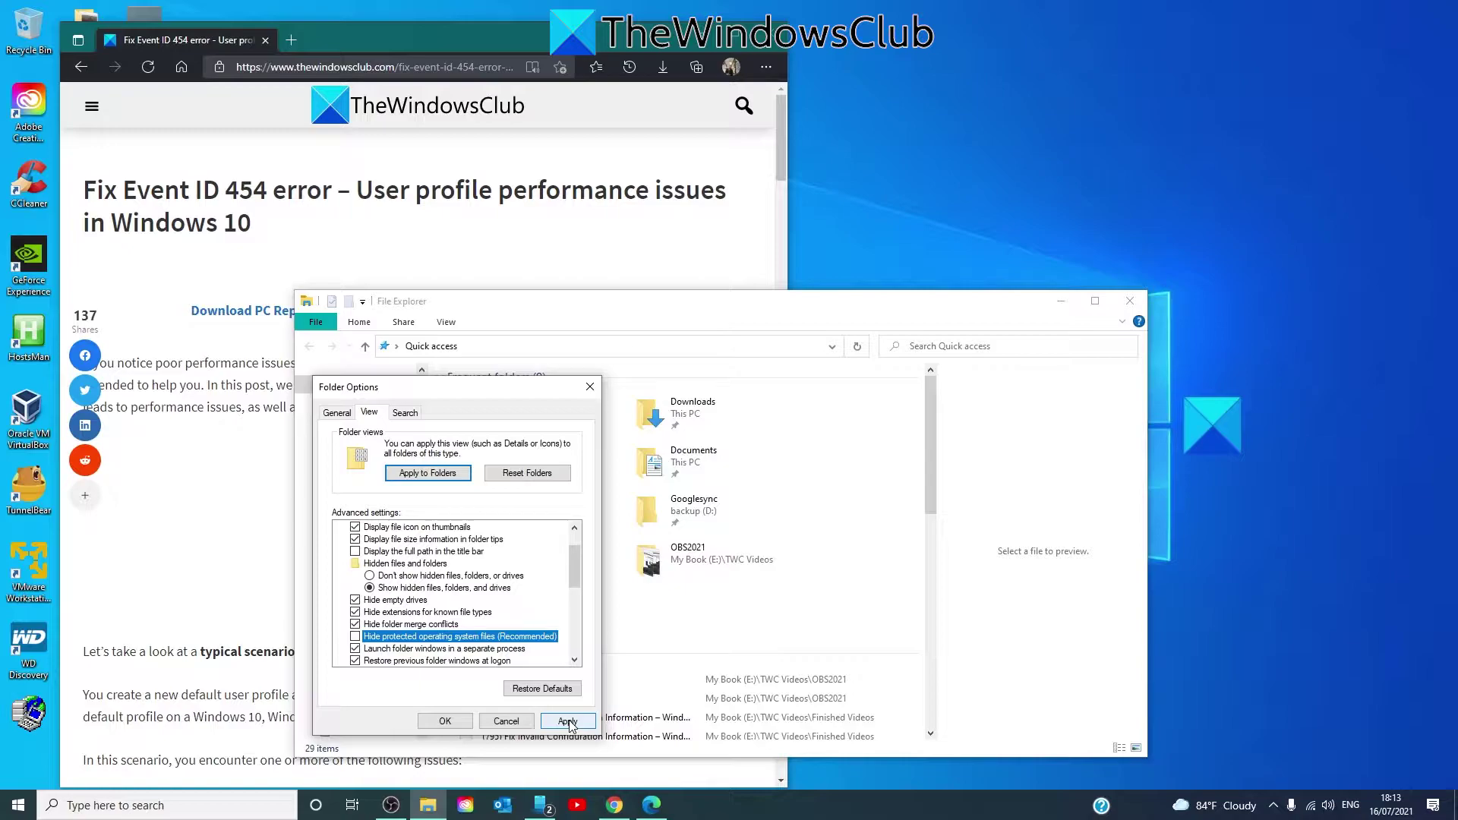
pyautogui.click(567, 721)
pyautogui.click(448, 722)
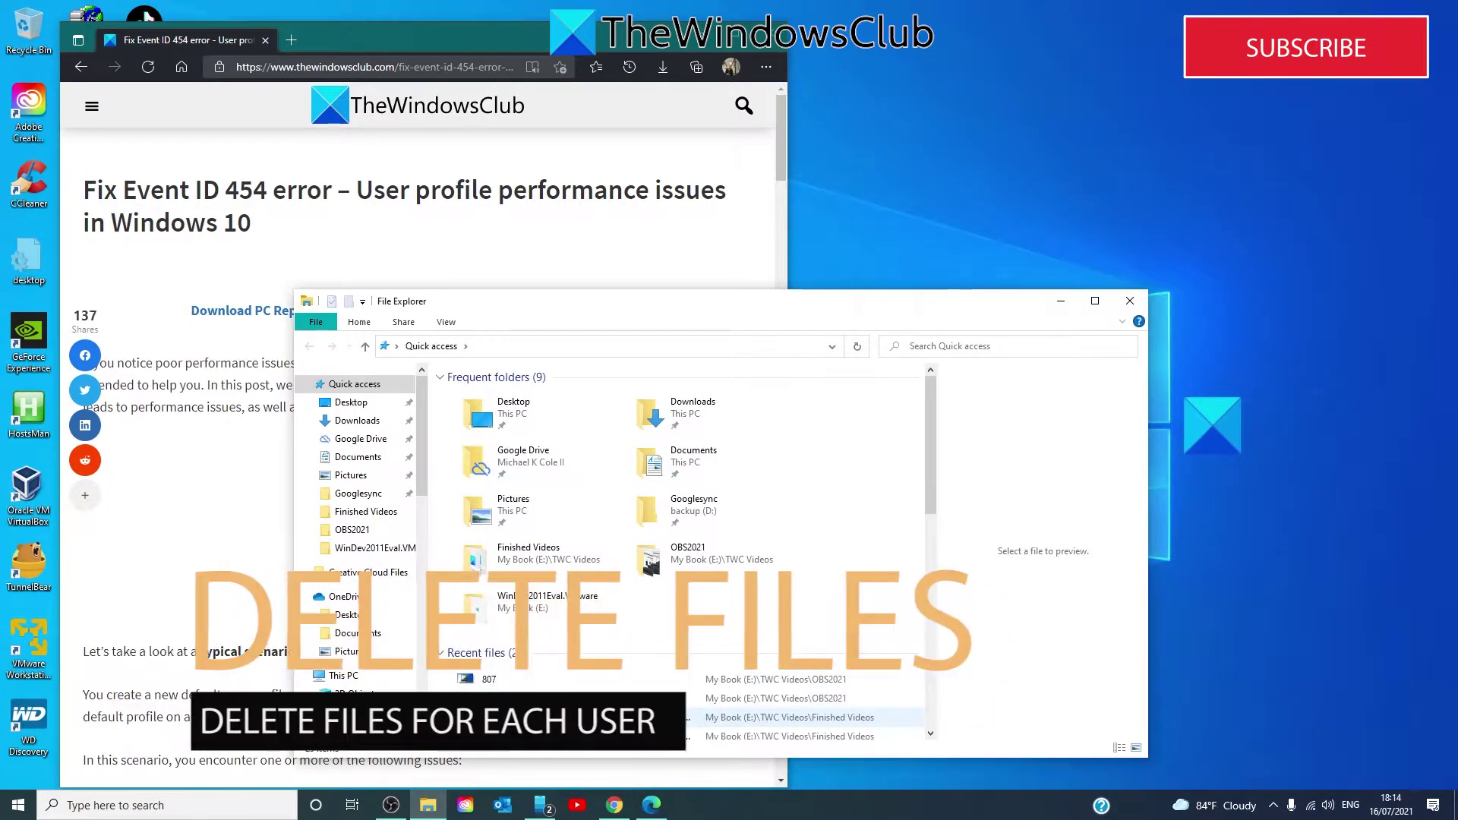
# Step: Select the Quick access path in the address bar so it can be replaced
pyautogui.click(480, 350)
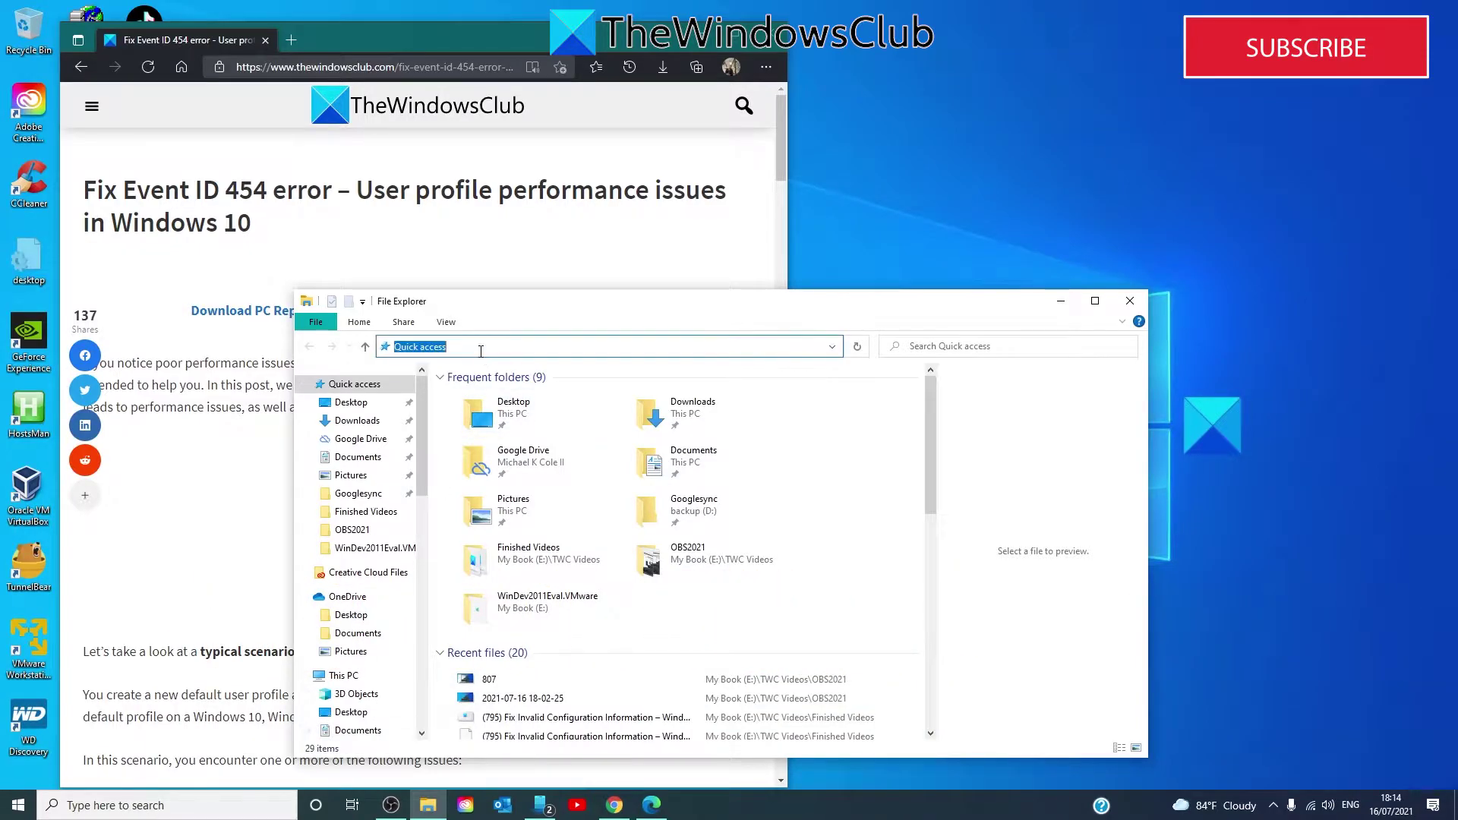
# Step: Go to C:\Users\Default\AppData\Local\Microsoft\Windows via the address bar, fixing typos along the way
pyautogui.write('c:')
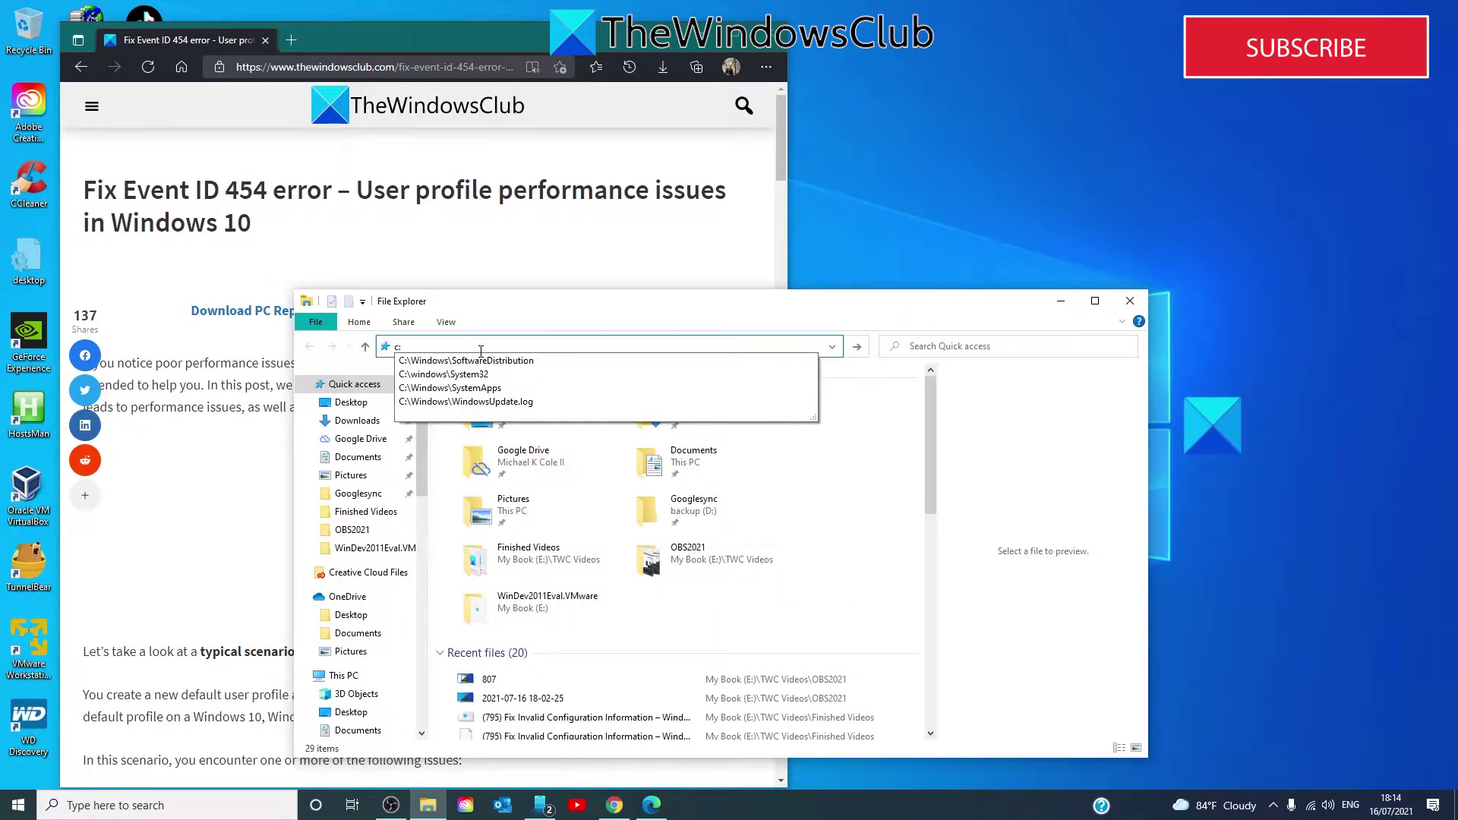
pyautogui.write('users')
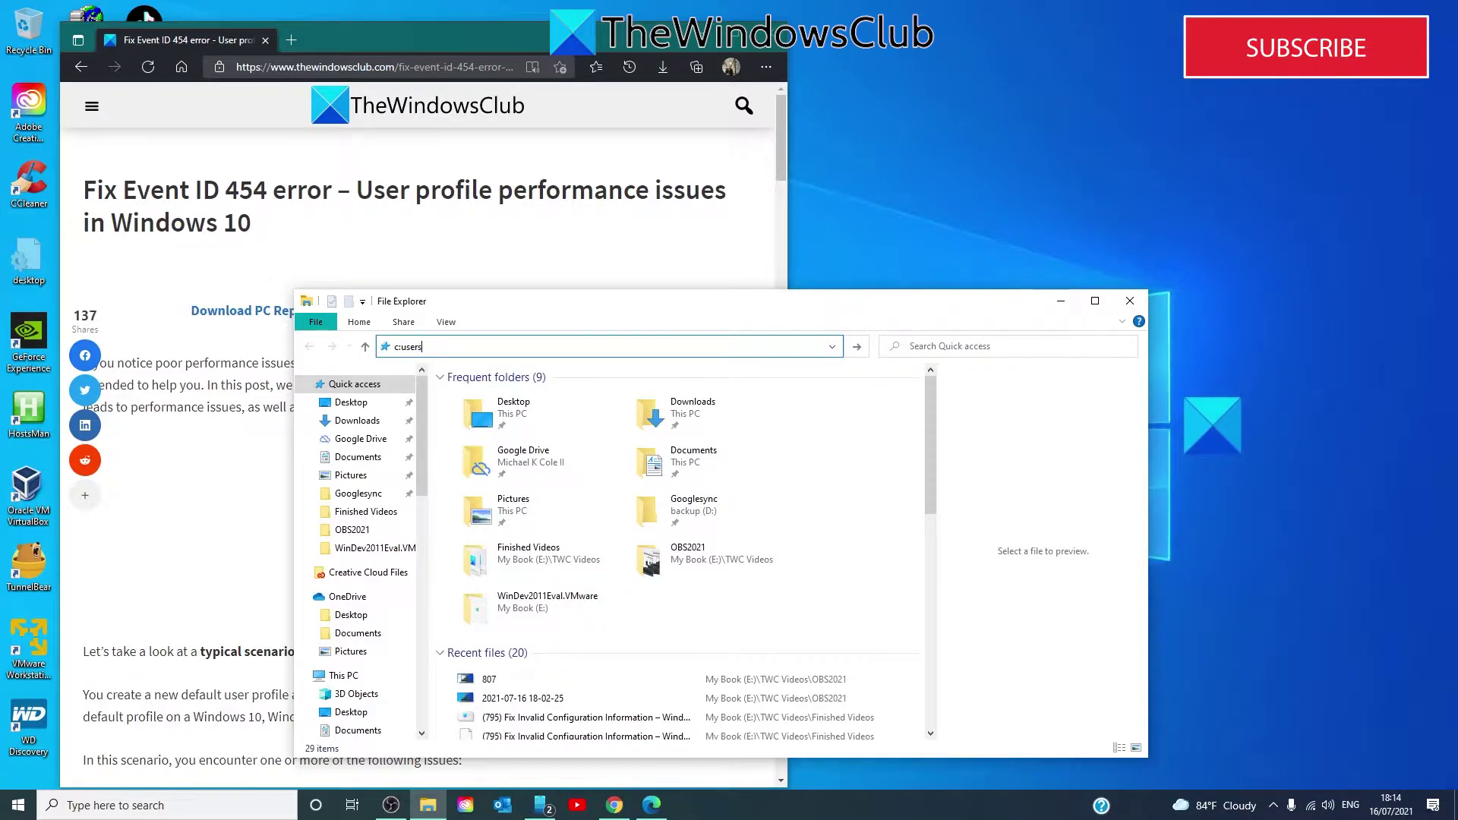
pyautogui.press('BackSpace')
pyautogui.press('BackSpace')
pyautogui.press('BackSpace')
pyautogui.press('BackSpace')
pyautogui.press('BackSpace')
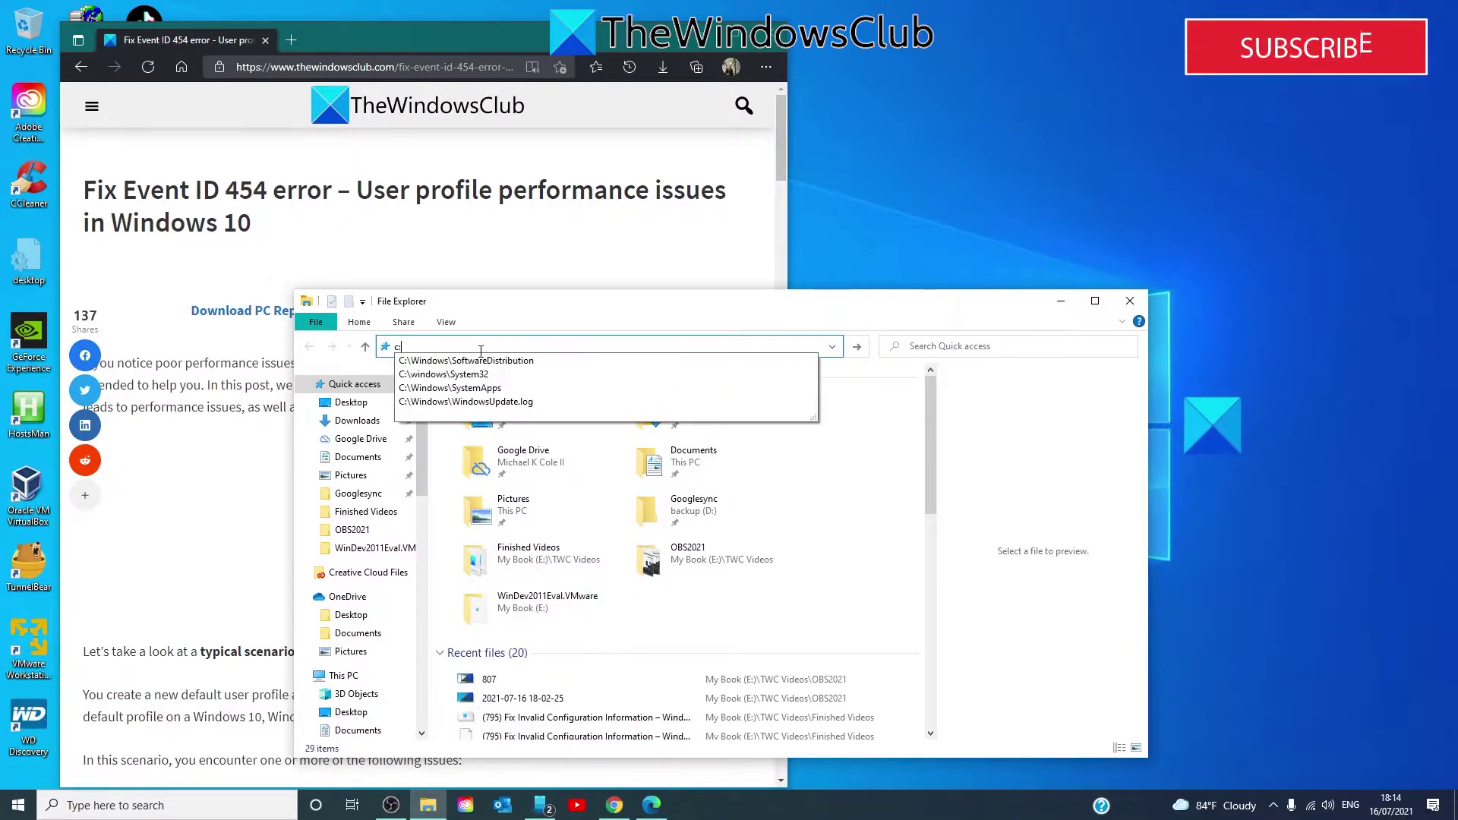
pyautogui.write('\\u')
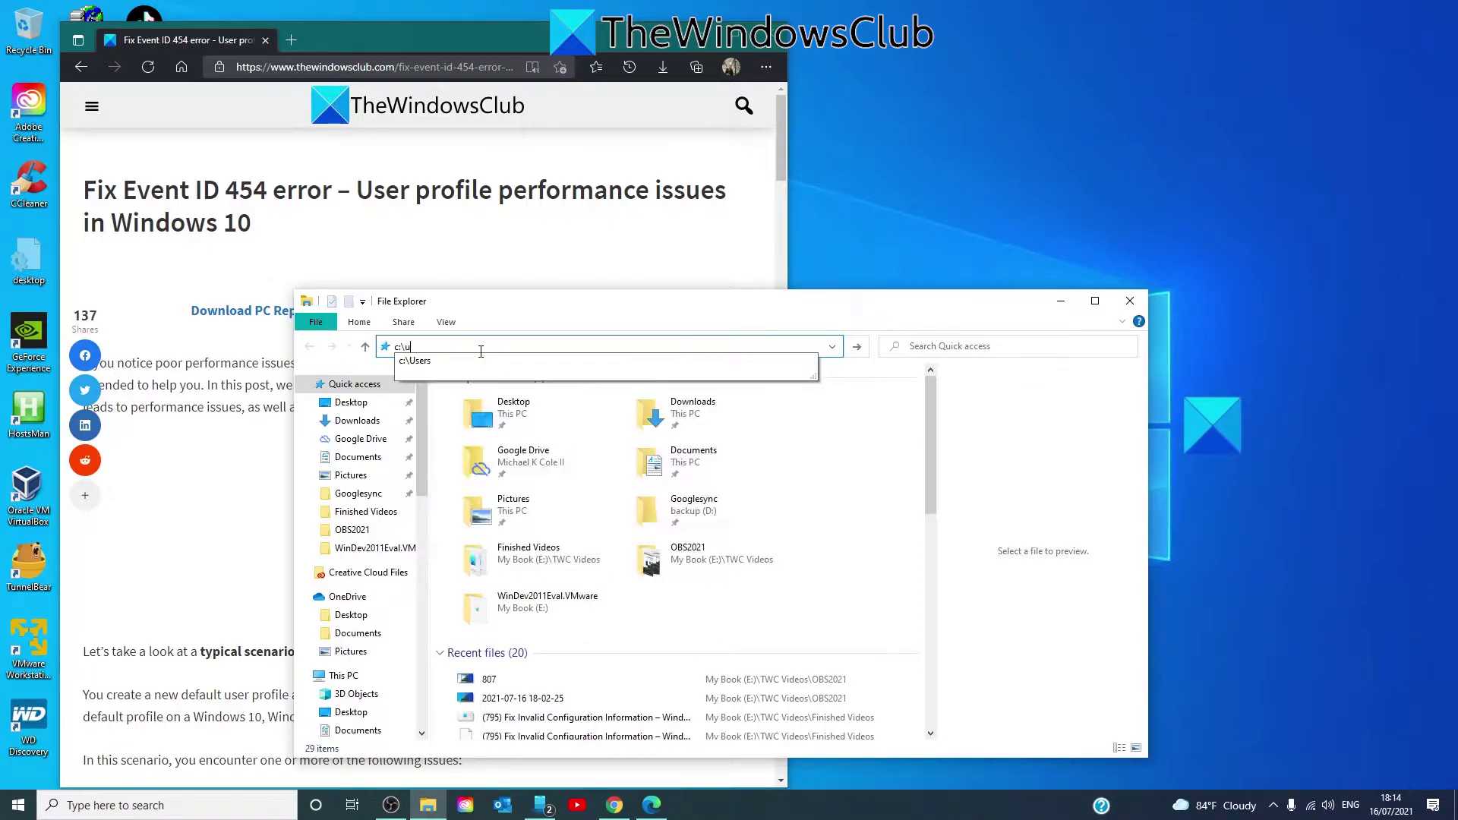
pyautogui.write('sers')
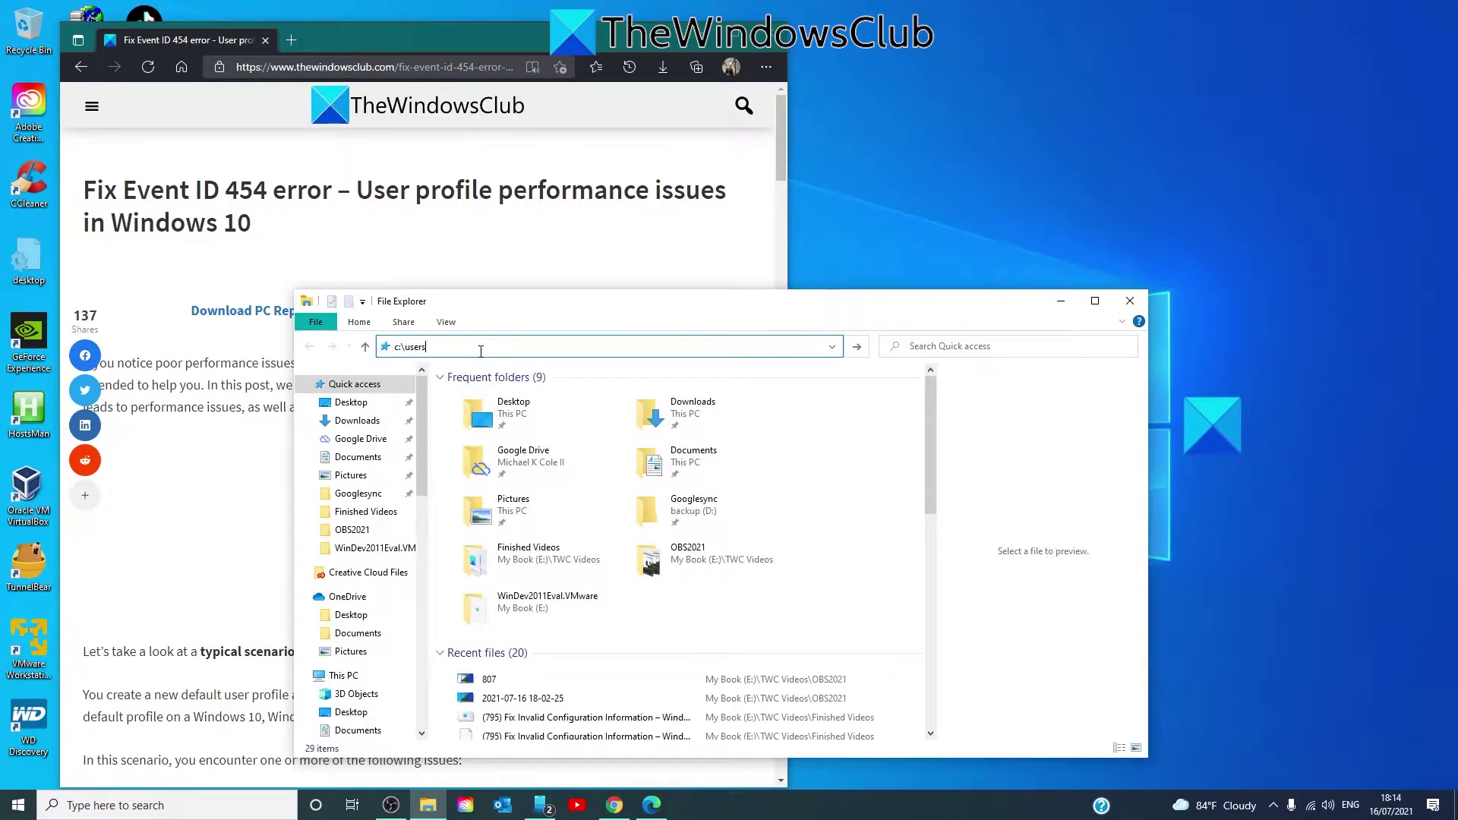
pyautogui.write('\\defaul')
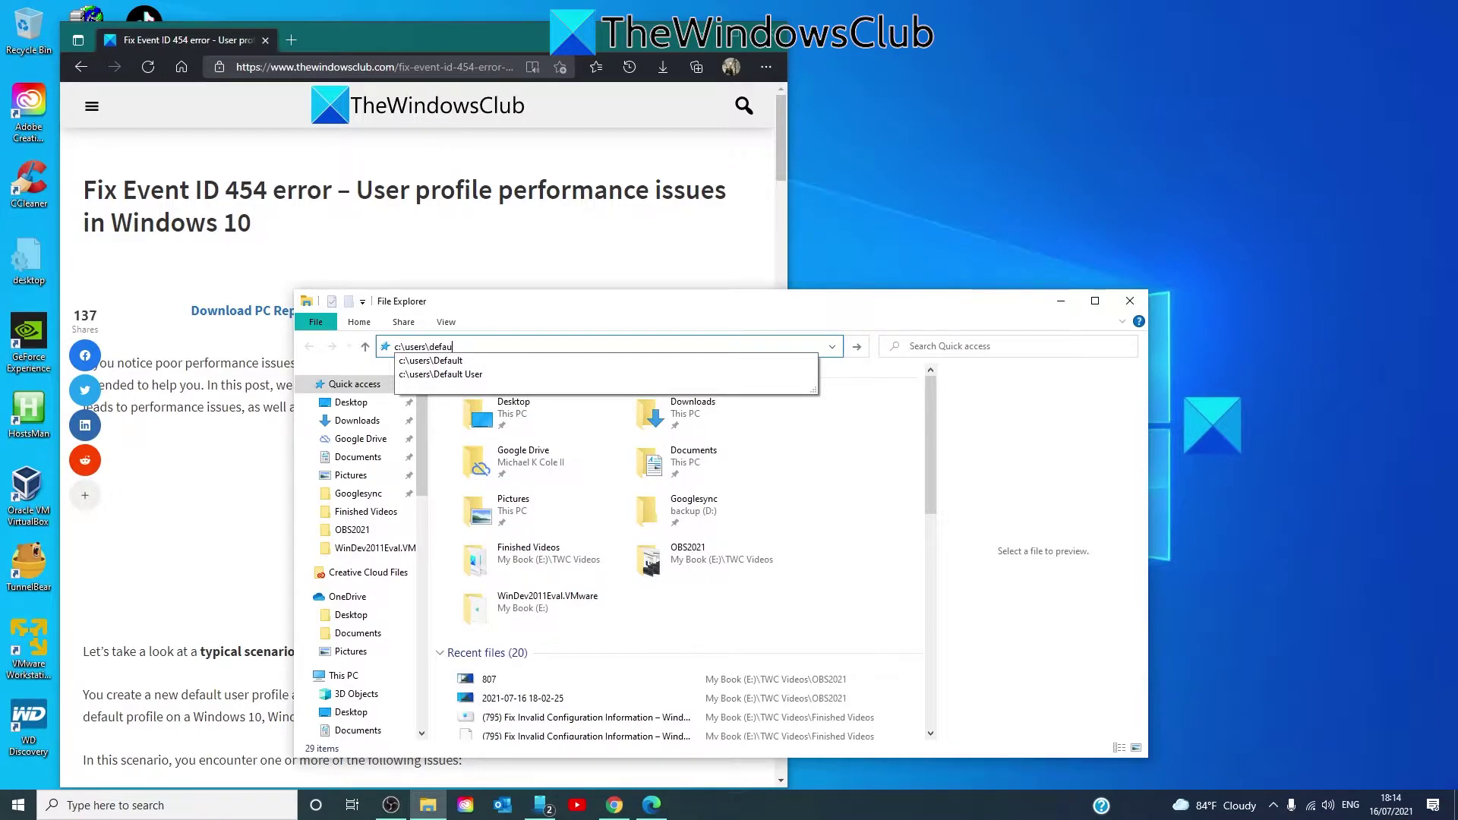
pyautogui.press('BackSpace')
pyautogui.press('BackSpace')
pyautogui.write('lt\\')
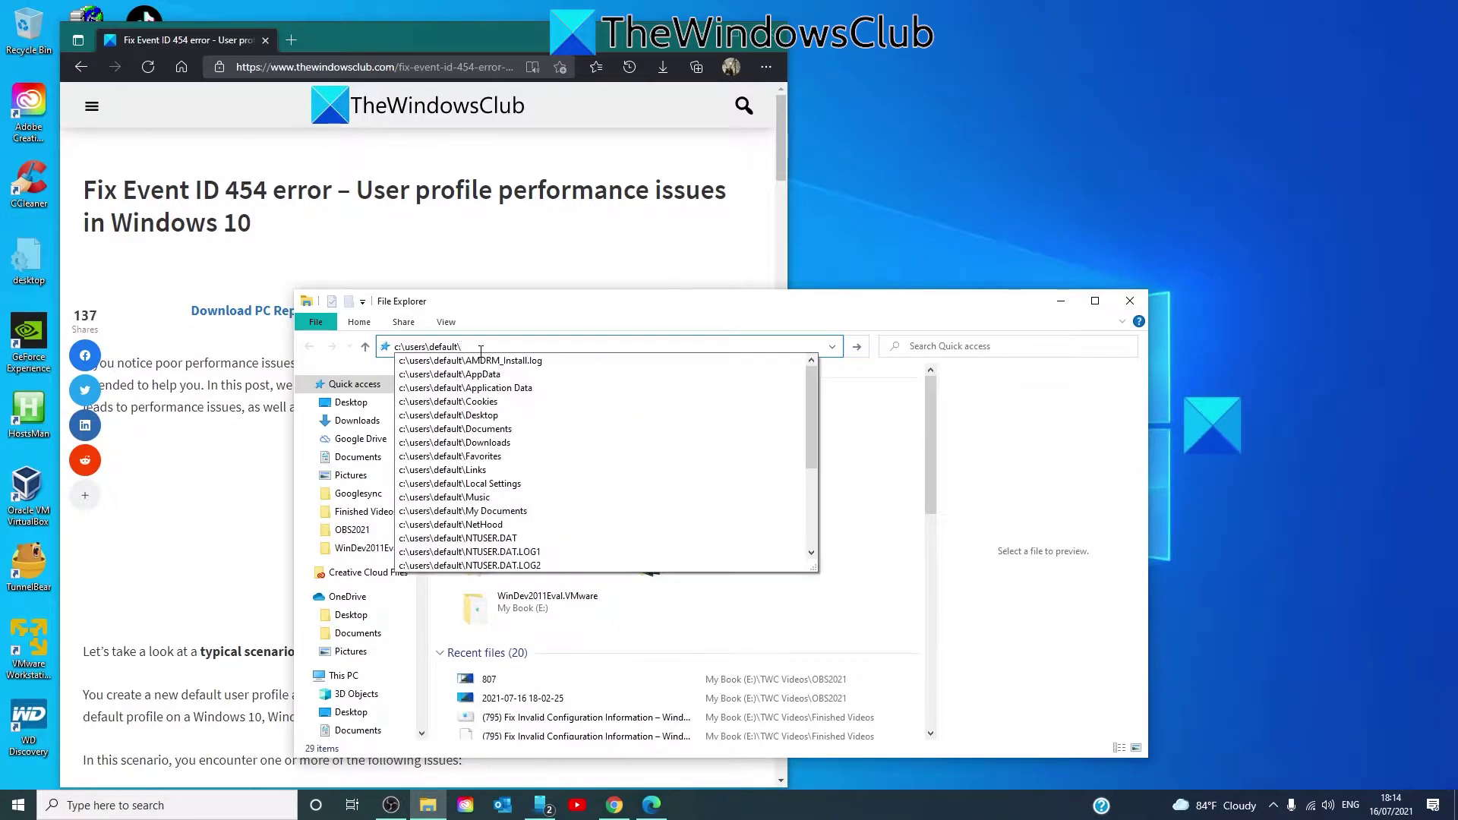
pyautogui.write('app')
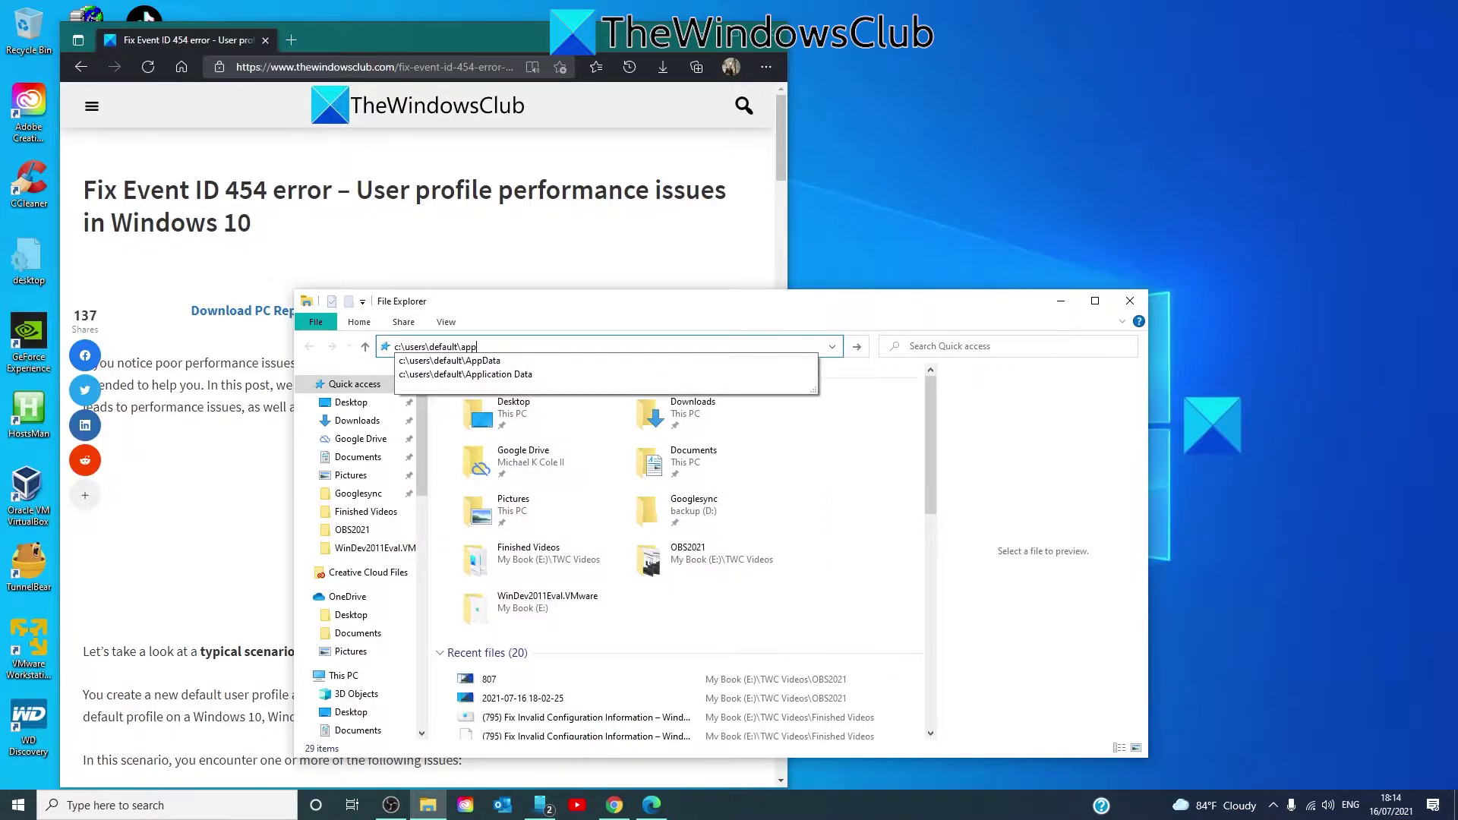
pyautogui.write('data')
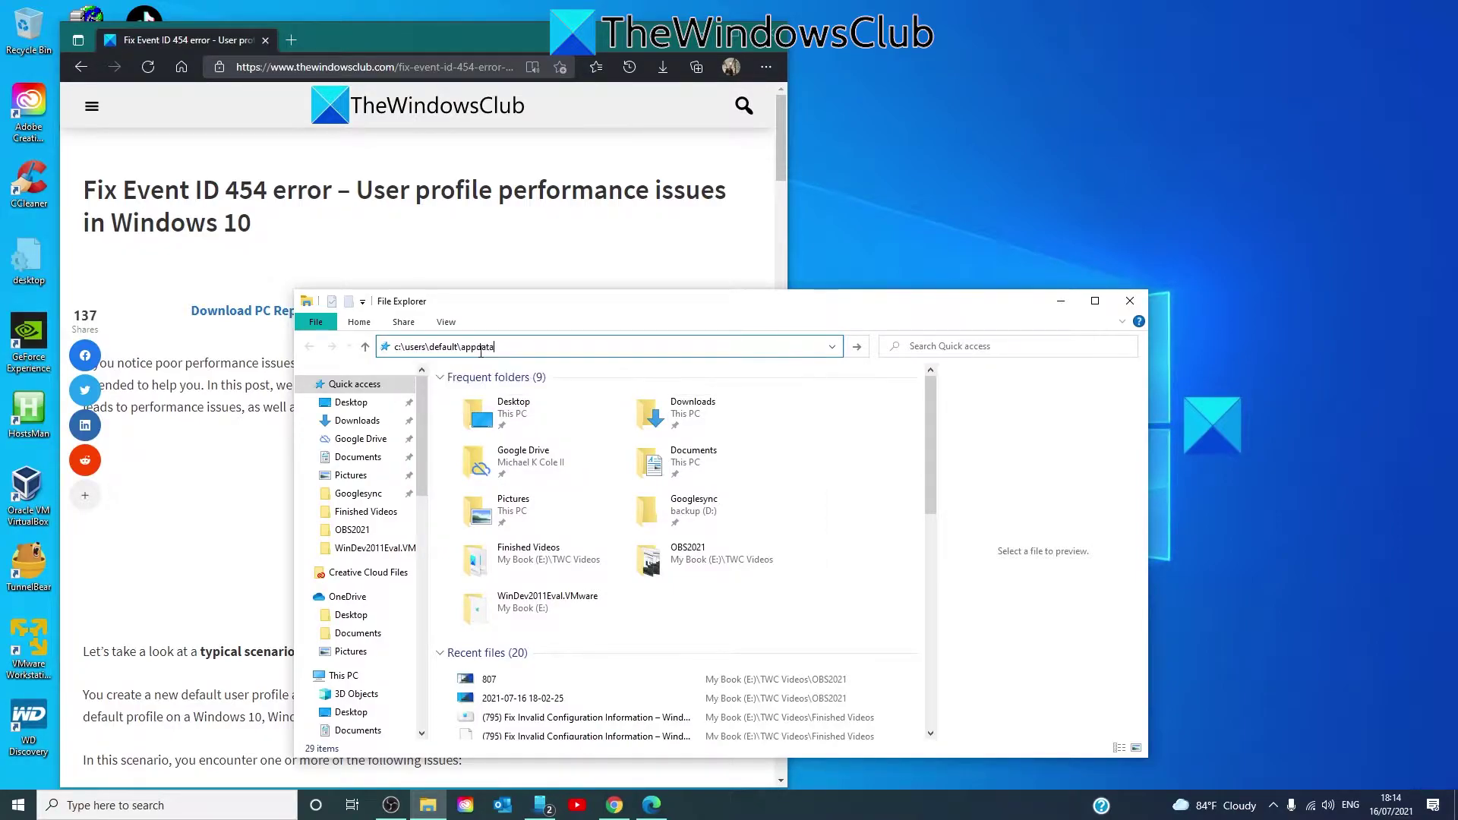
pyautogui.write('\\')
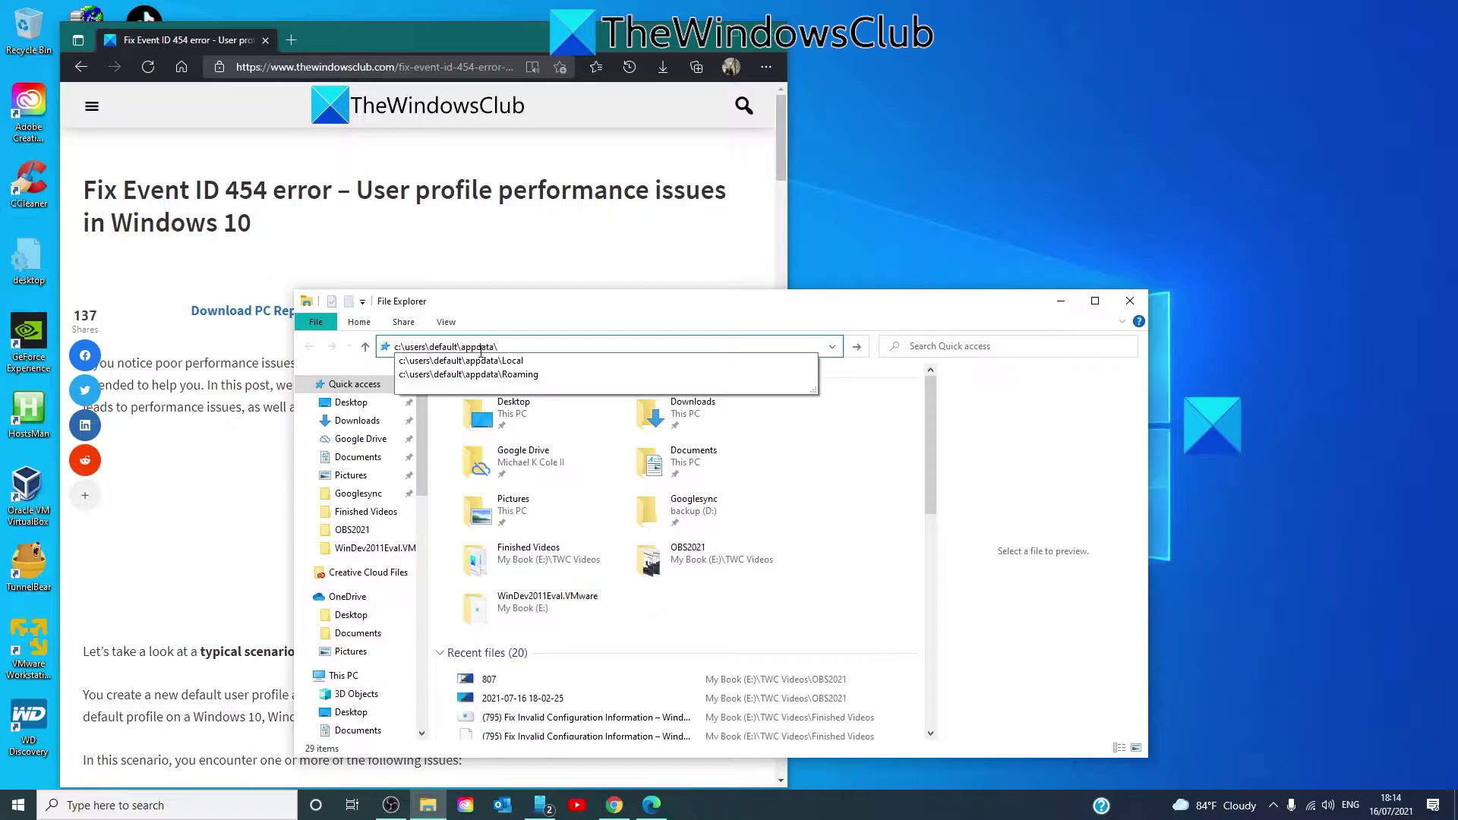
pyautogui.write('local')
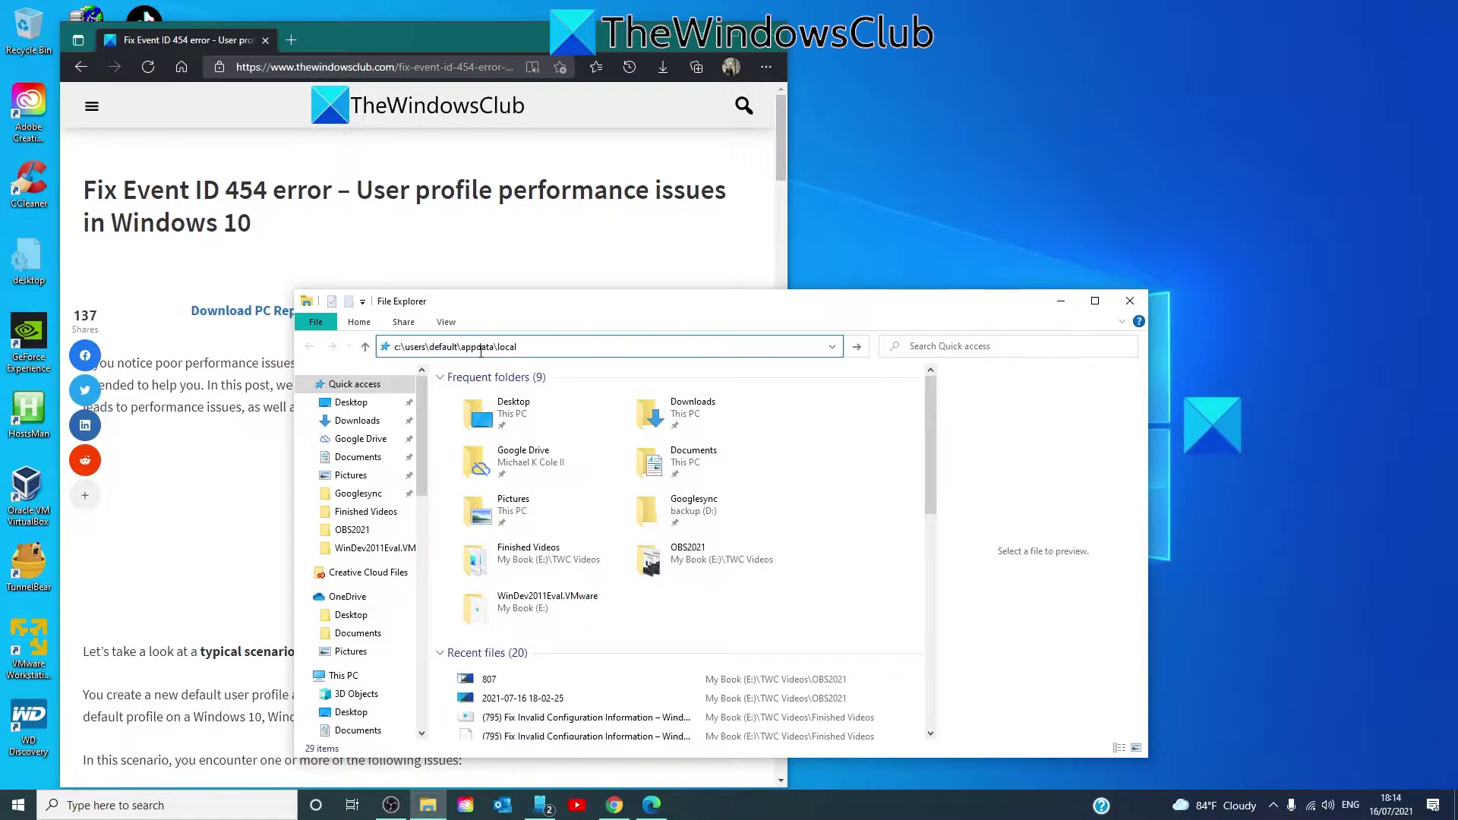
pyautogui.write('\\')
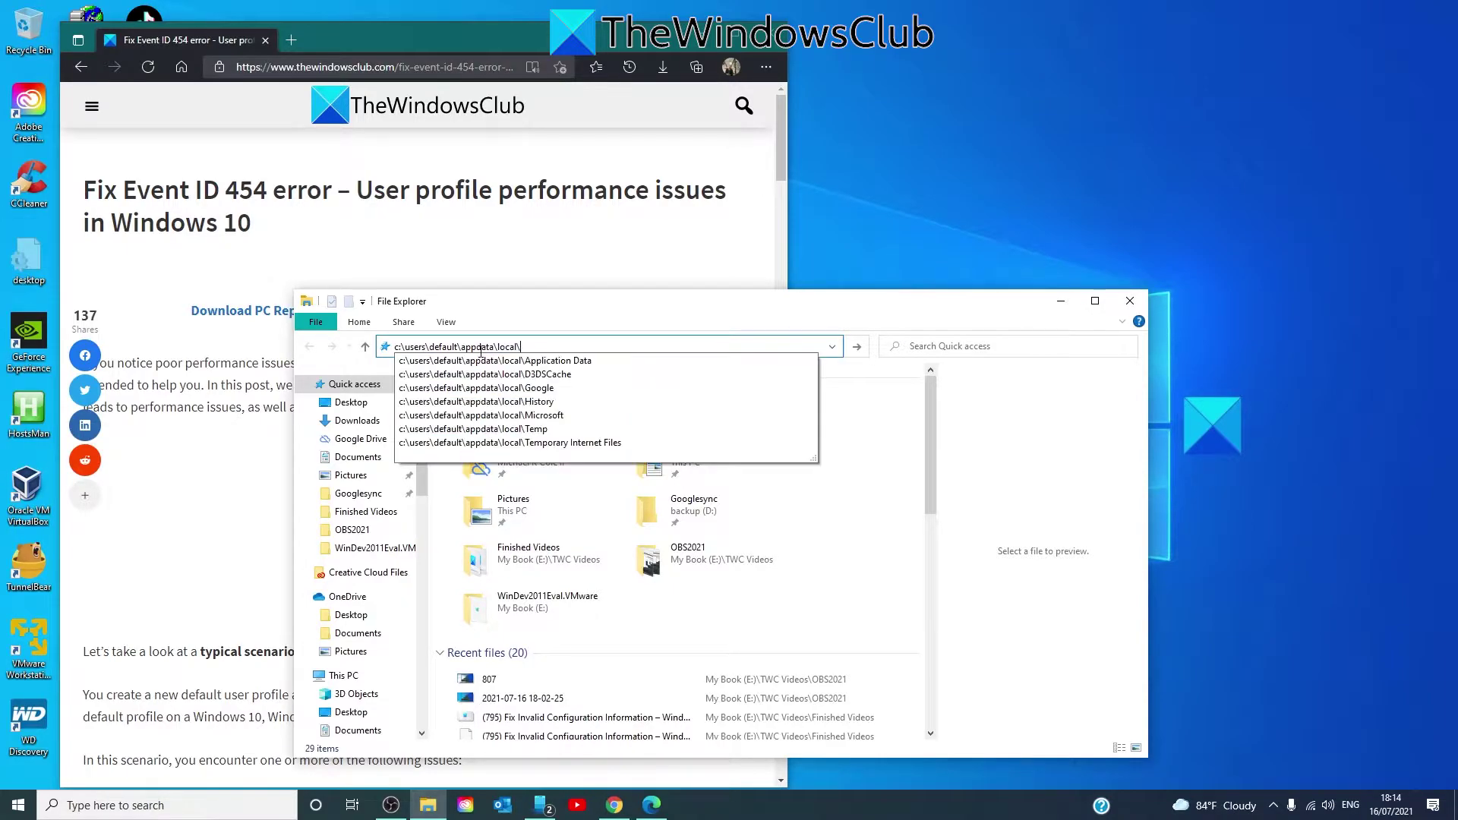
pyautogui.write('micros')
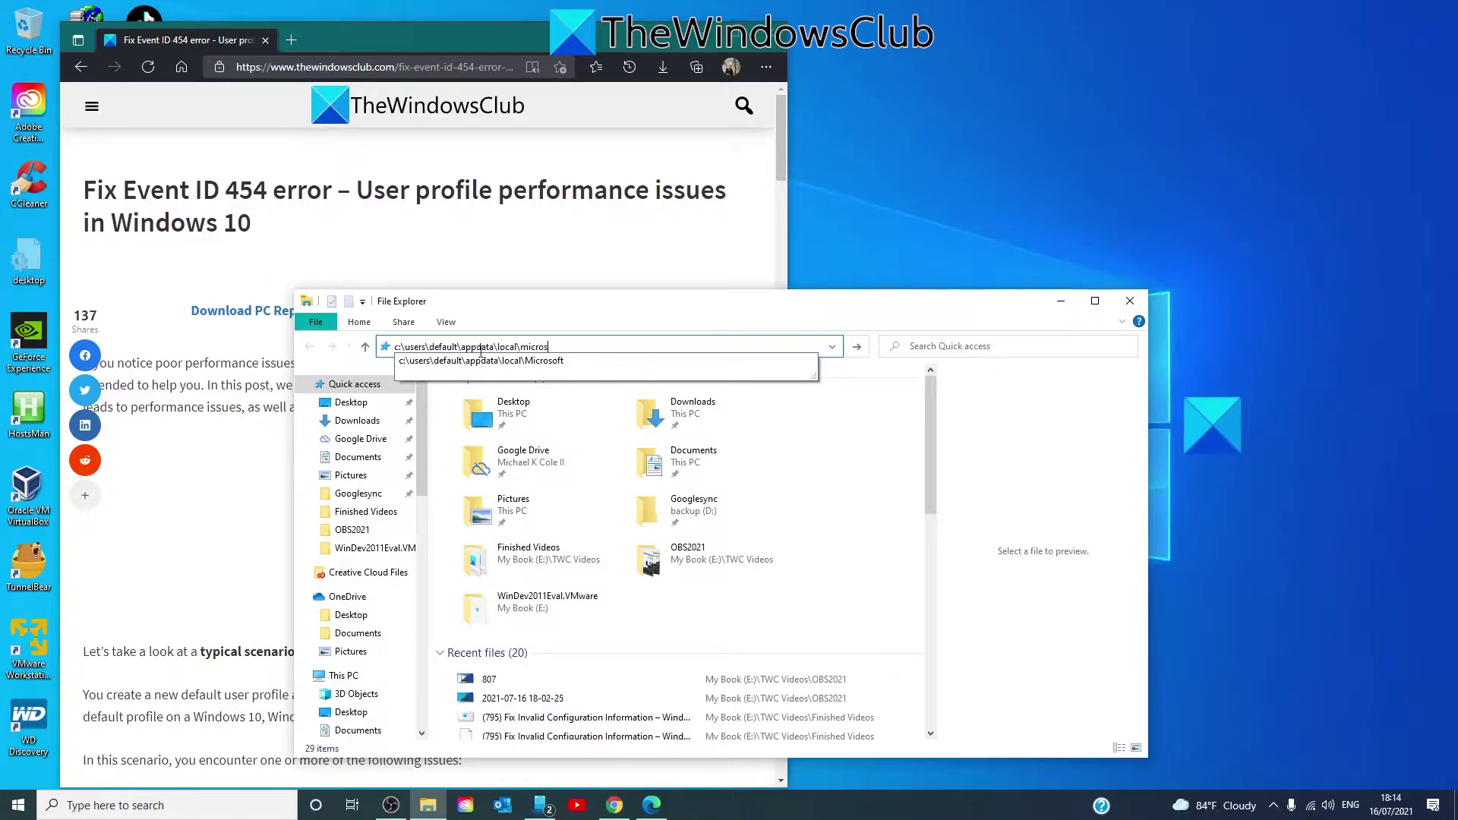
pyautogui.write('os')
pyautogui.write('ft')
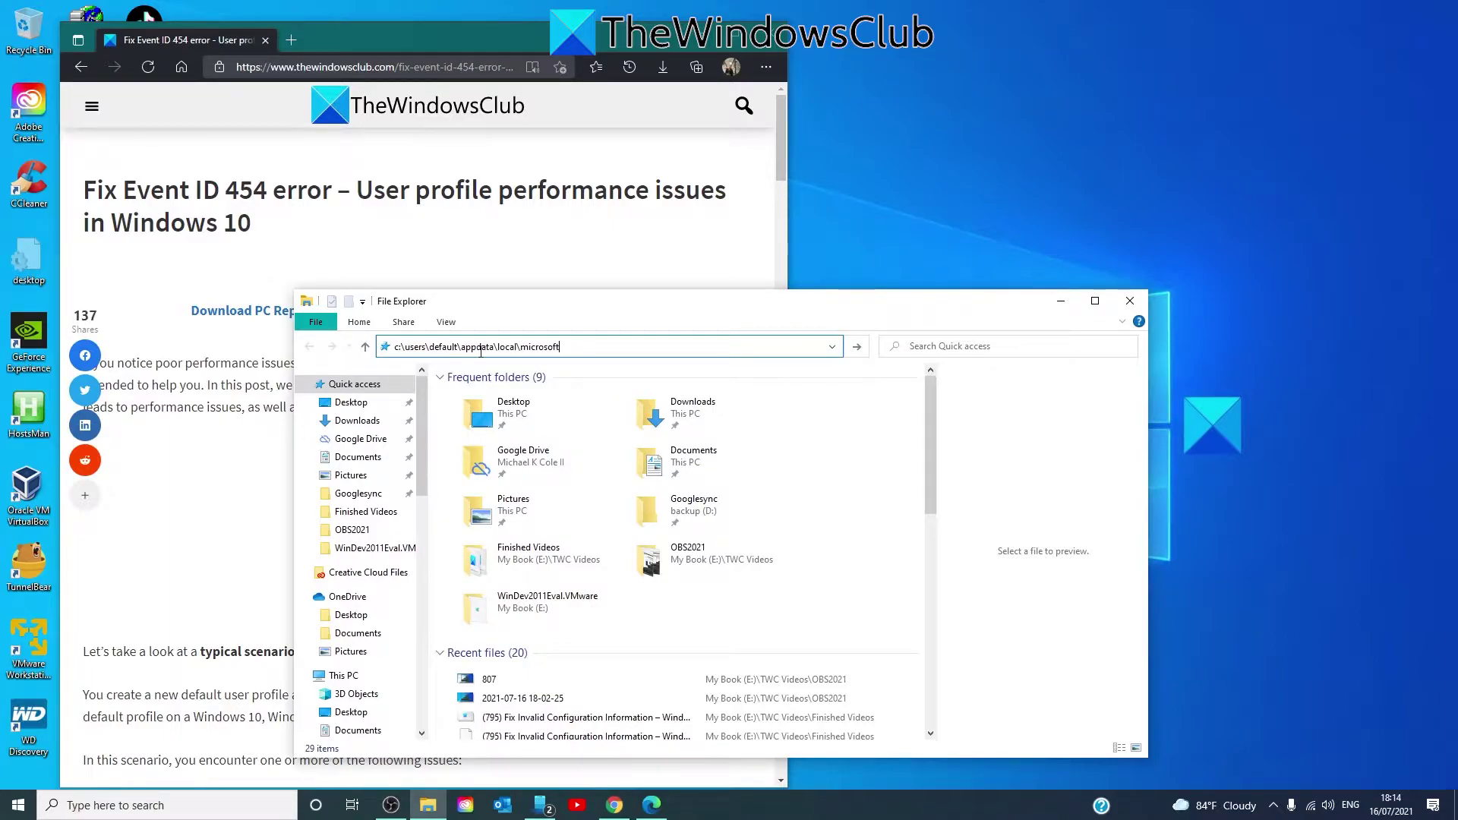
pyautogui.write('\\')
pyautogui.write('wind')
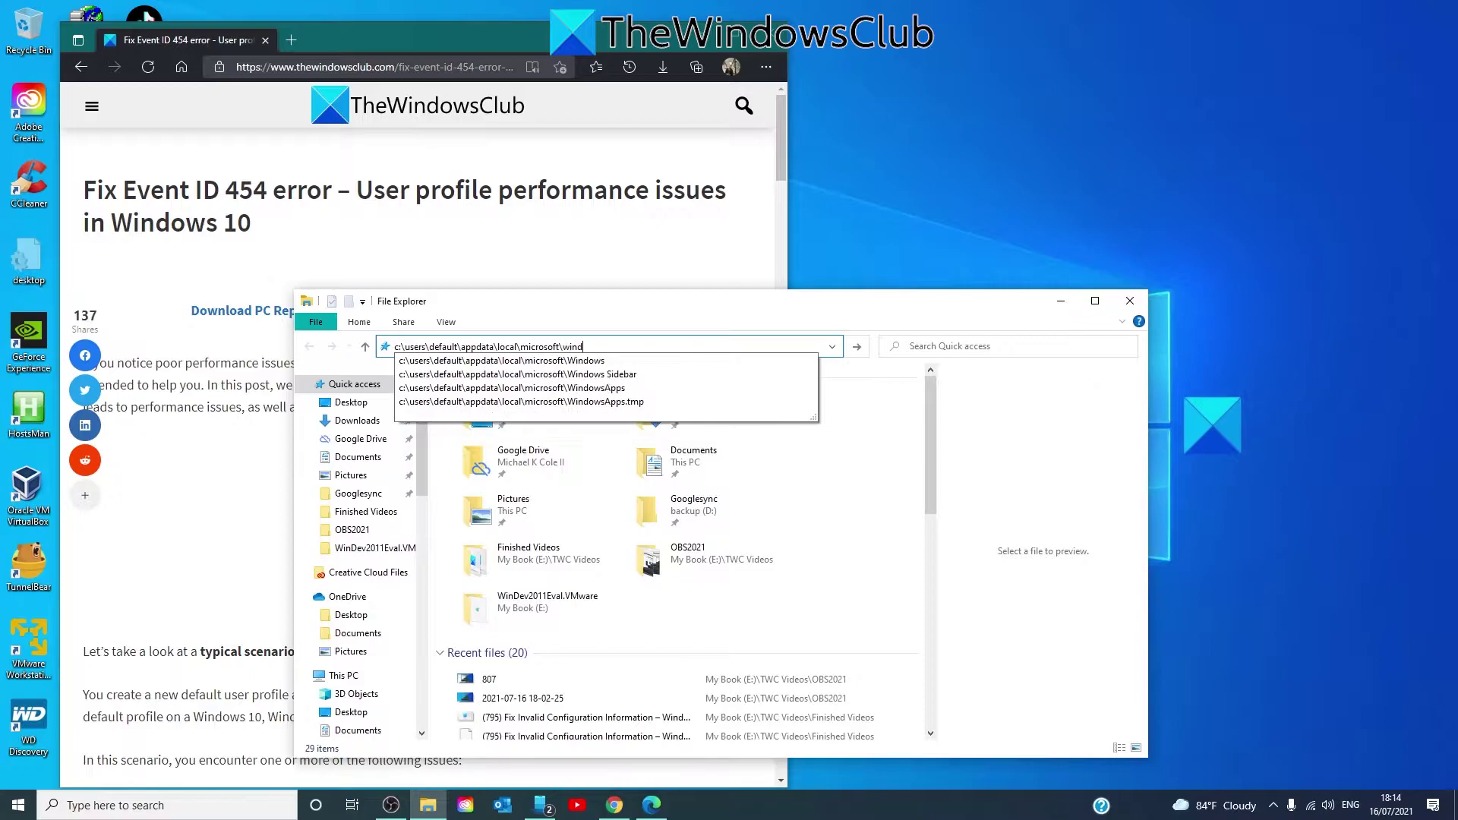
pyautogui.write('ows\\')
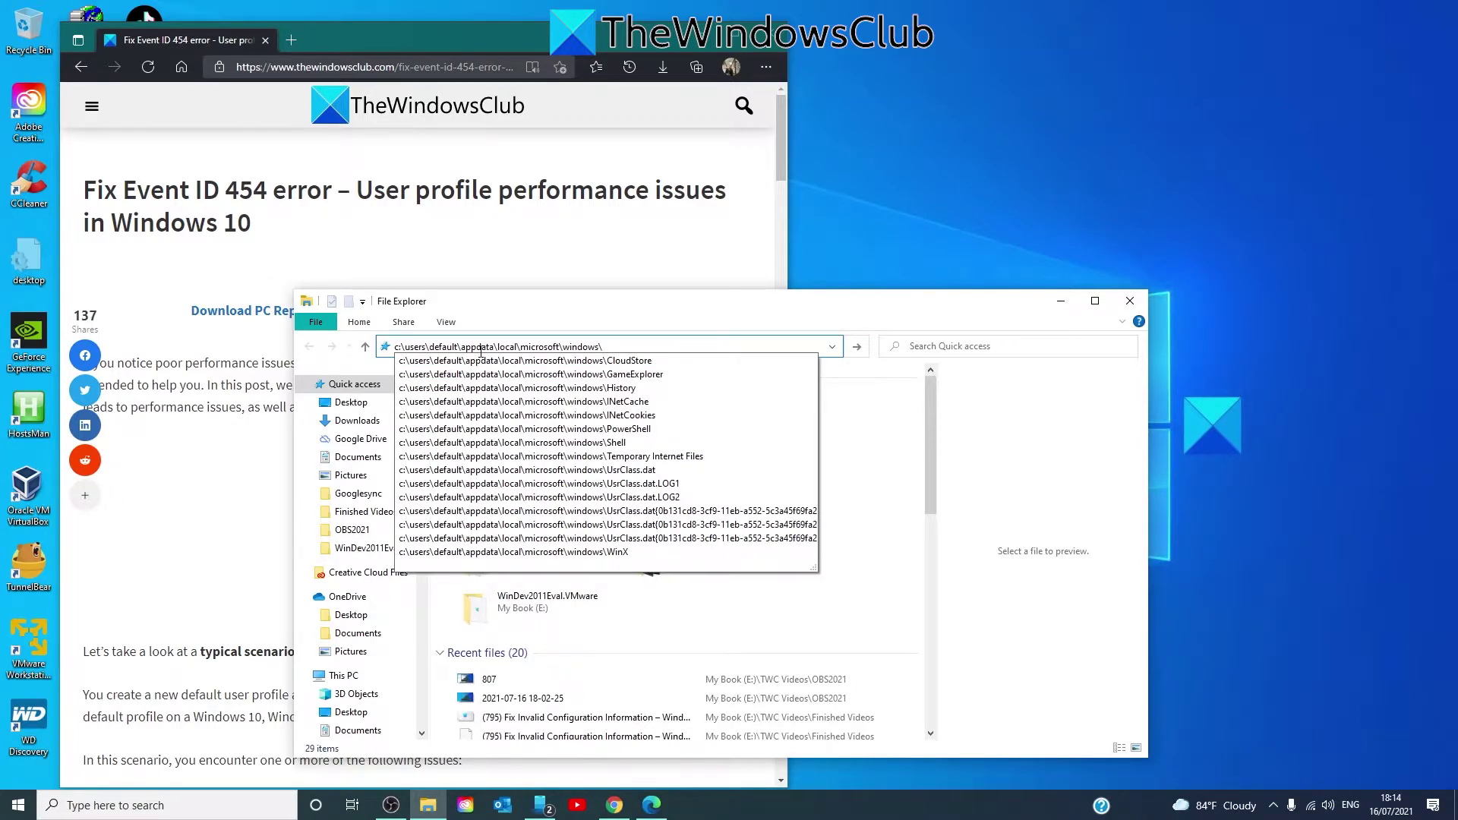
pyautogui.write('web')
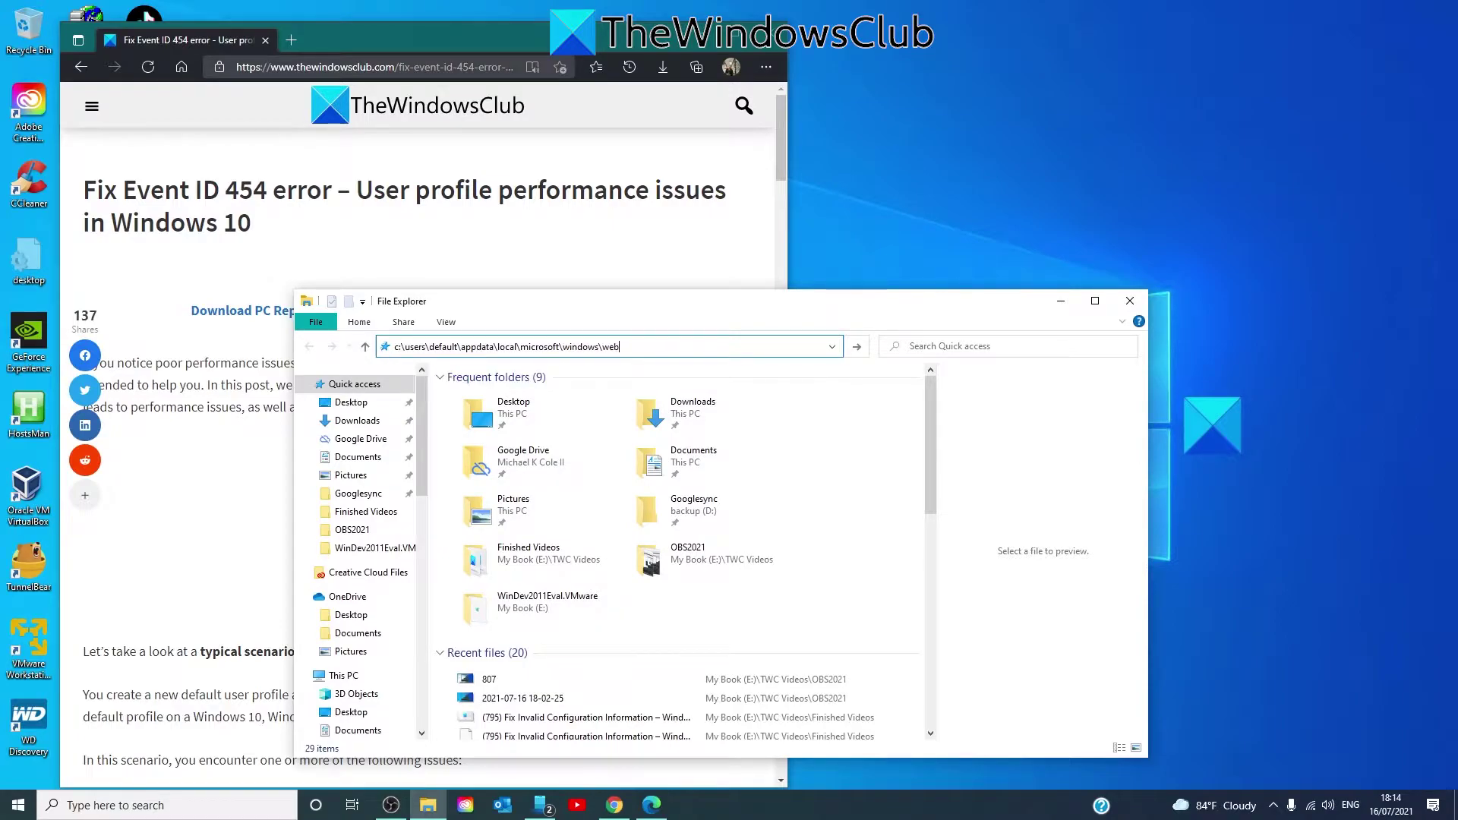
pyautogui.press('BackSpace')
pyautogui.press('BackSpace')
pyautogui.press('BackSpace')
pyautogui.press('BackSpace')
pyautogui.press('Return')
# Step: Append \webcachelock.dat to the path, open it, and dismiss the cannot-find error
pyautogui.write('\\')
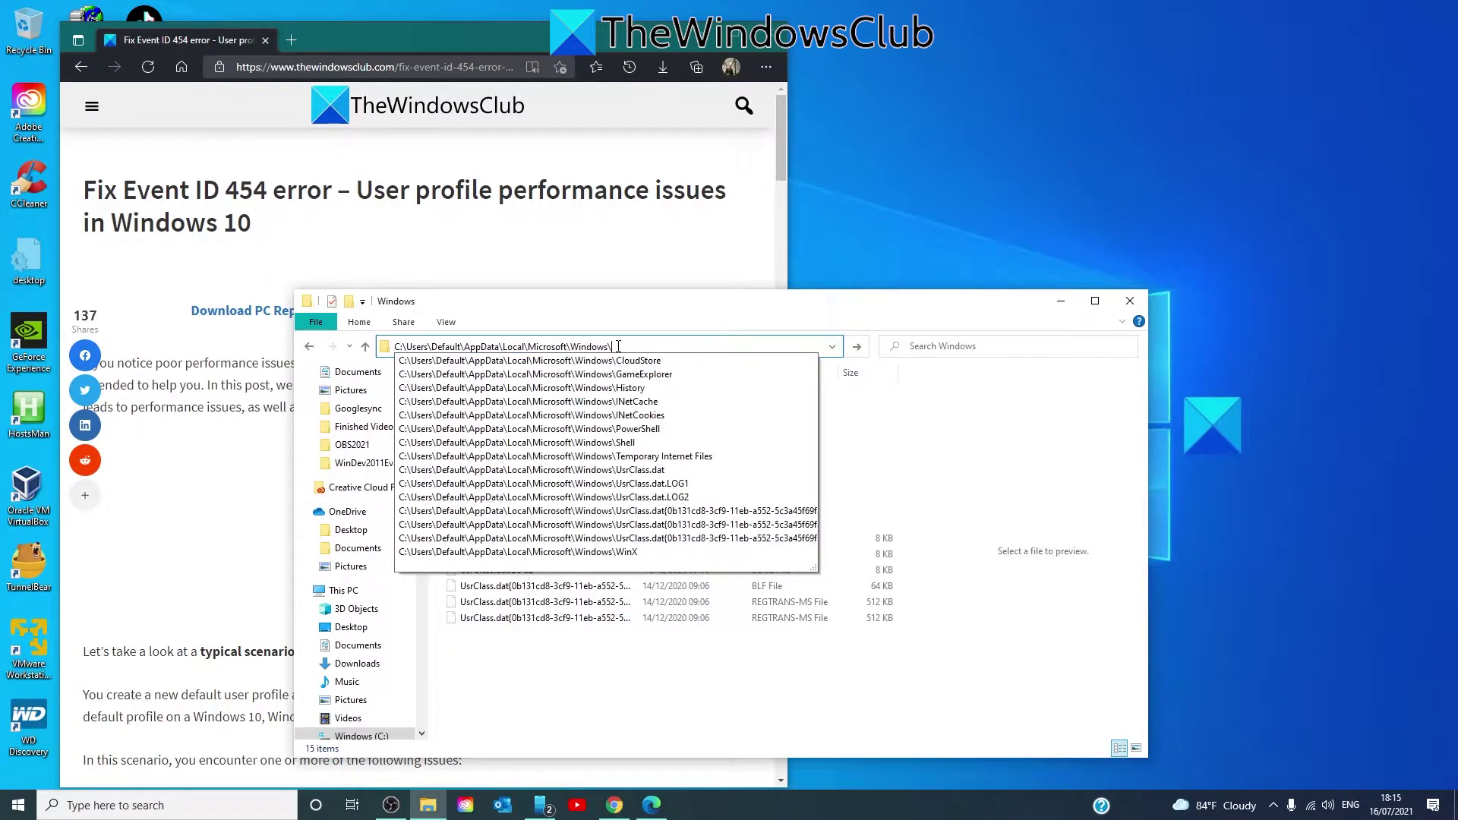
pyautogui.write('webcachel')
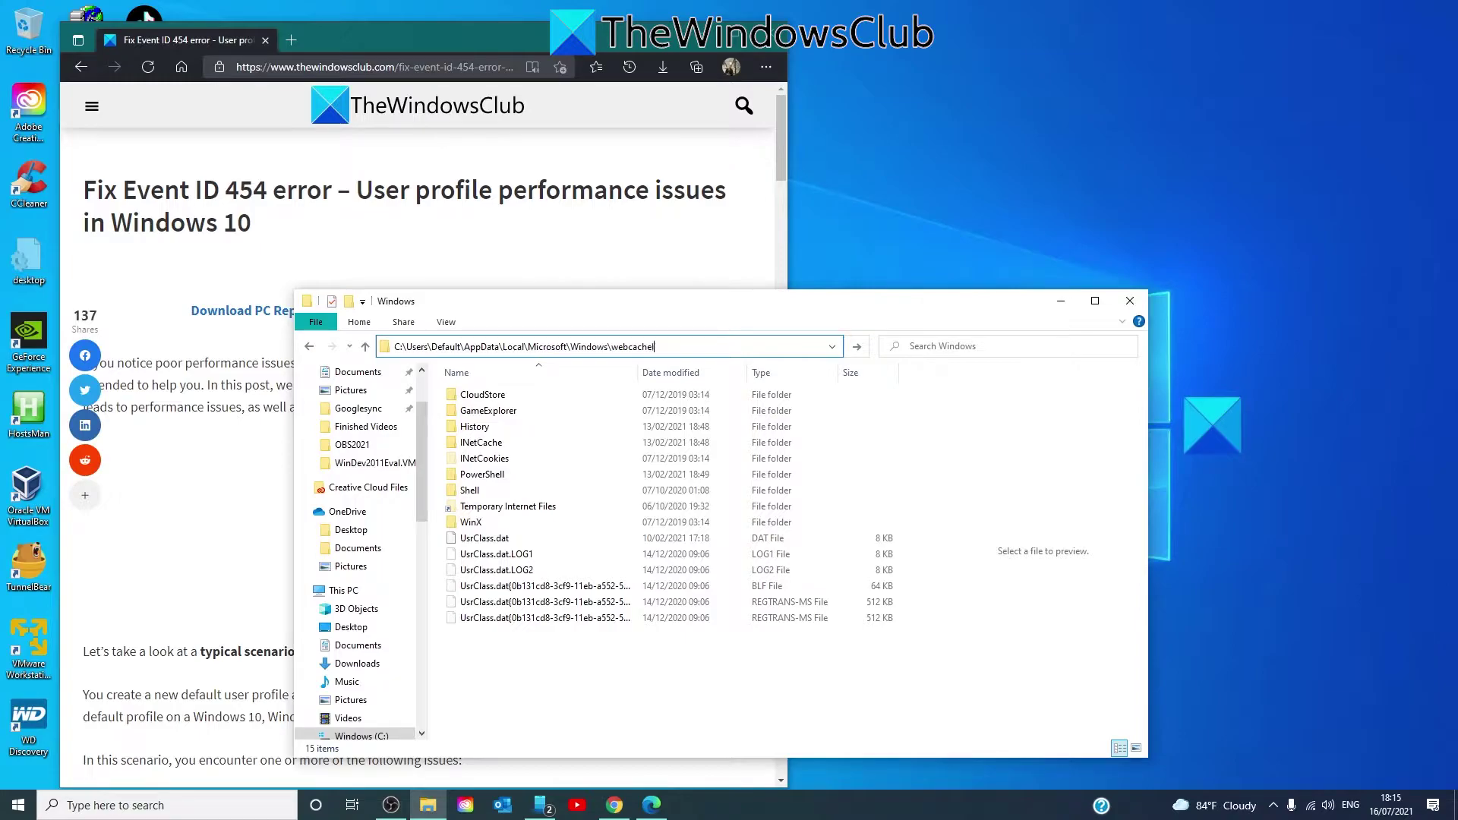
pyautogui.write('ock.da')
pyautogui.write('t')
pyautogui.press('Return')
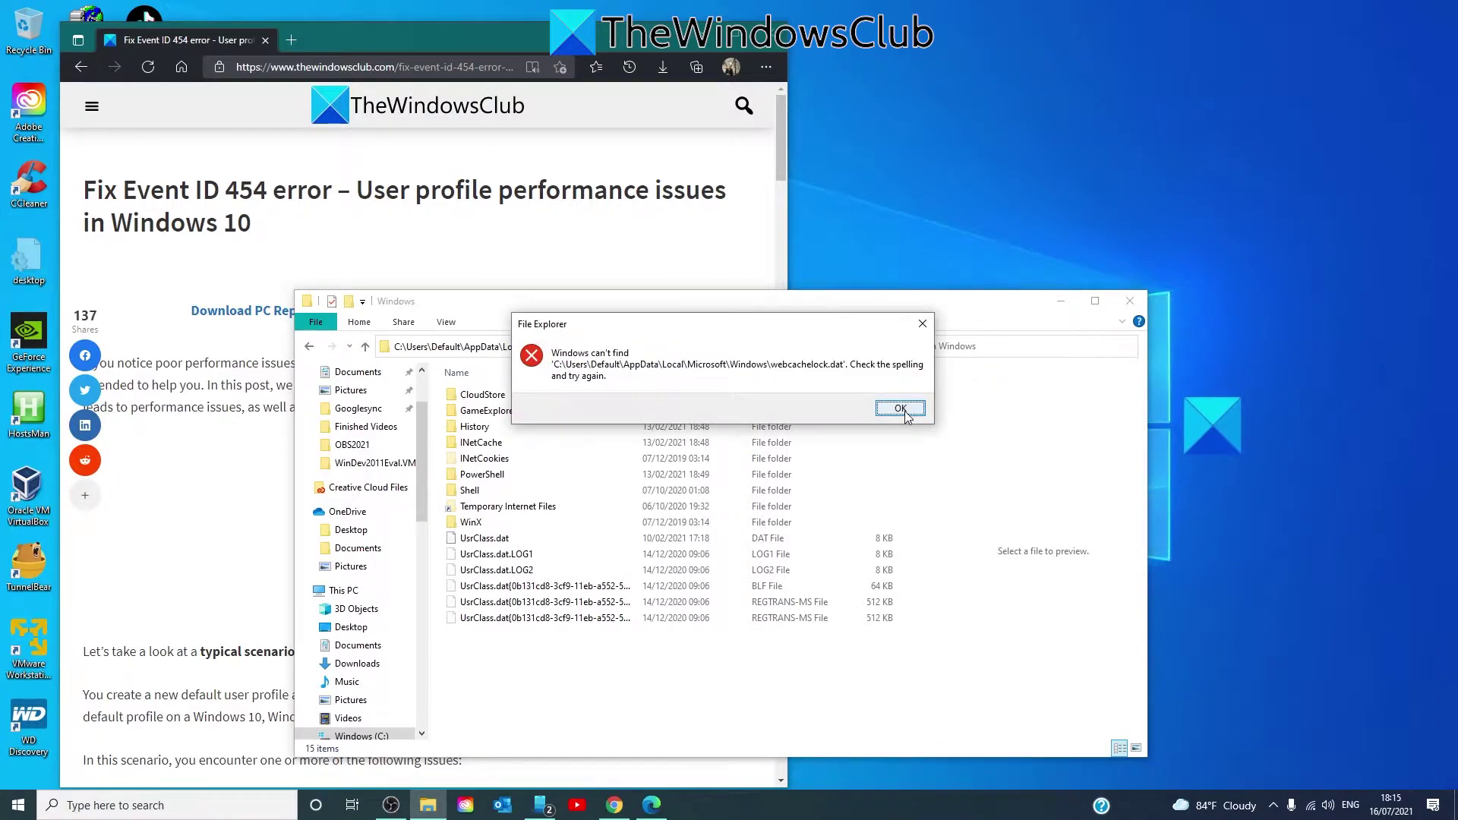
pyautogui.press('Return')
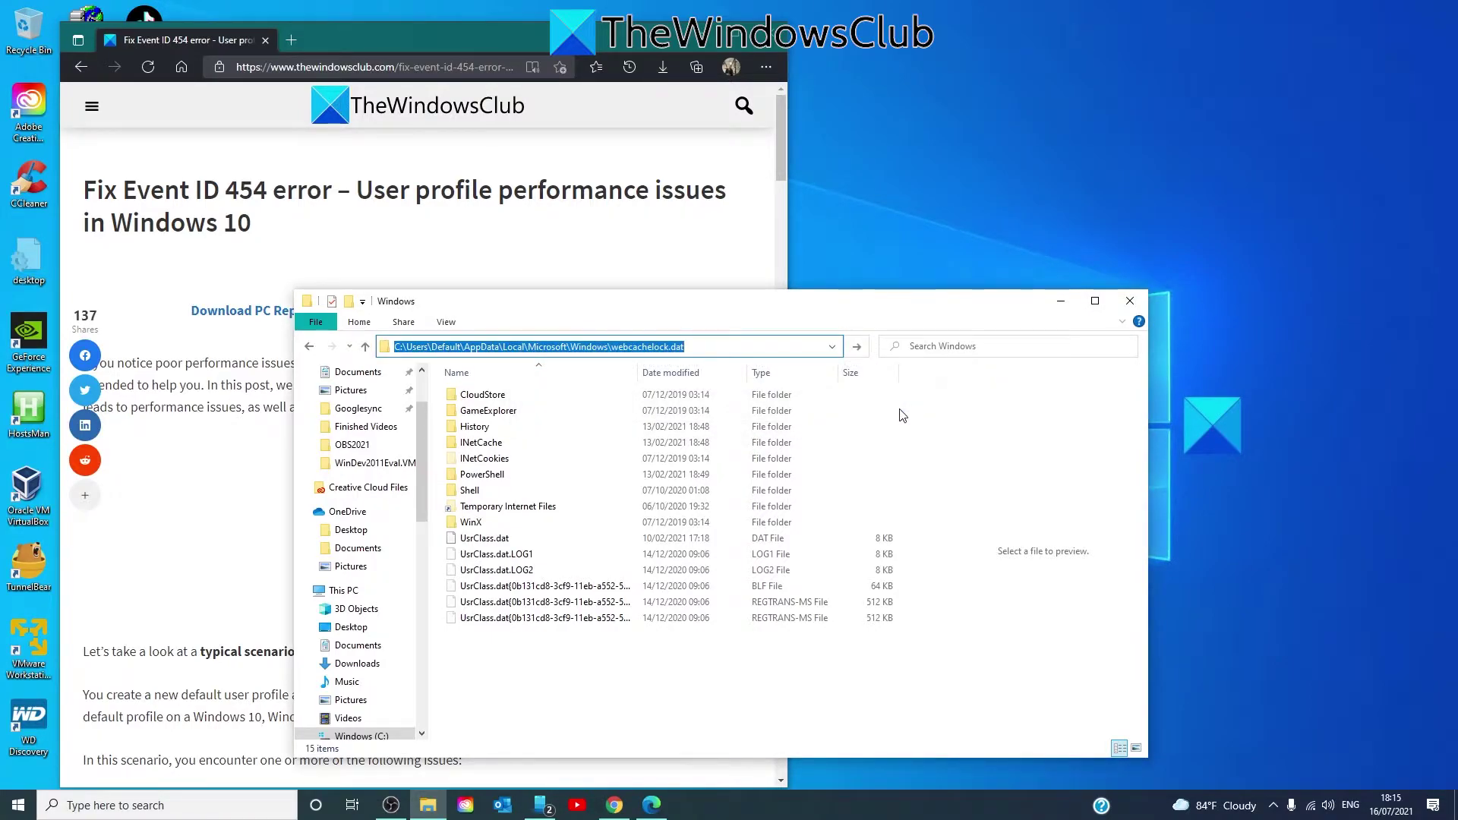
# Step: Enter c:\users\default\appdata\local\microsoft\windows\webcache in the address bar and go to it
pyautogui.write('c')
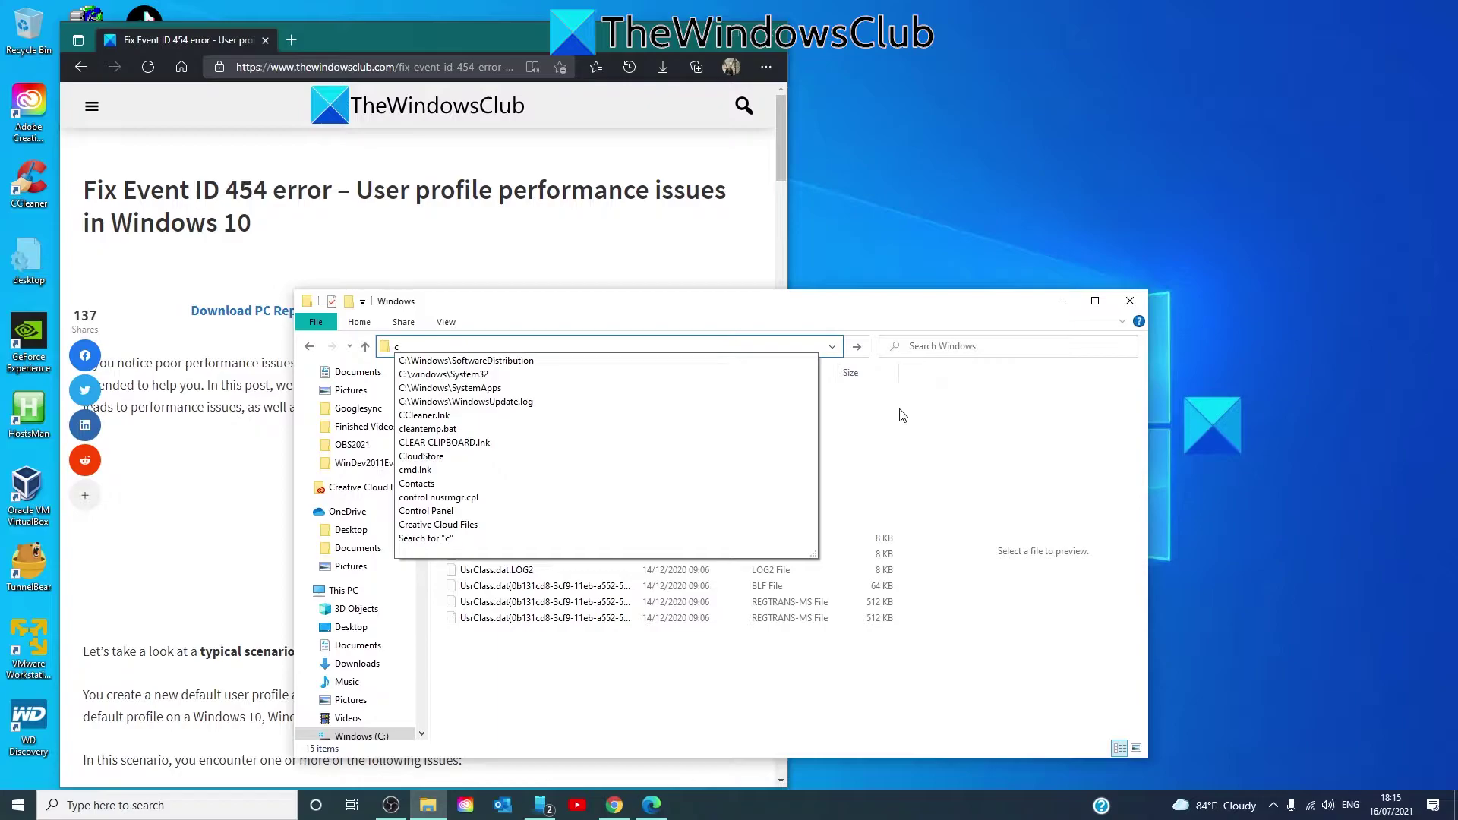
pyautogui.write(':')
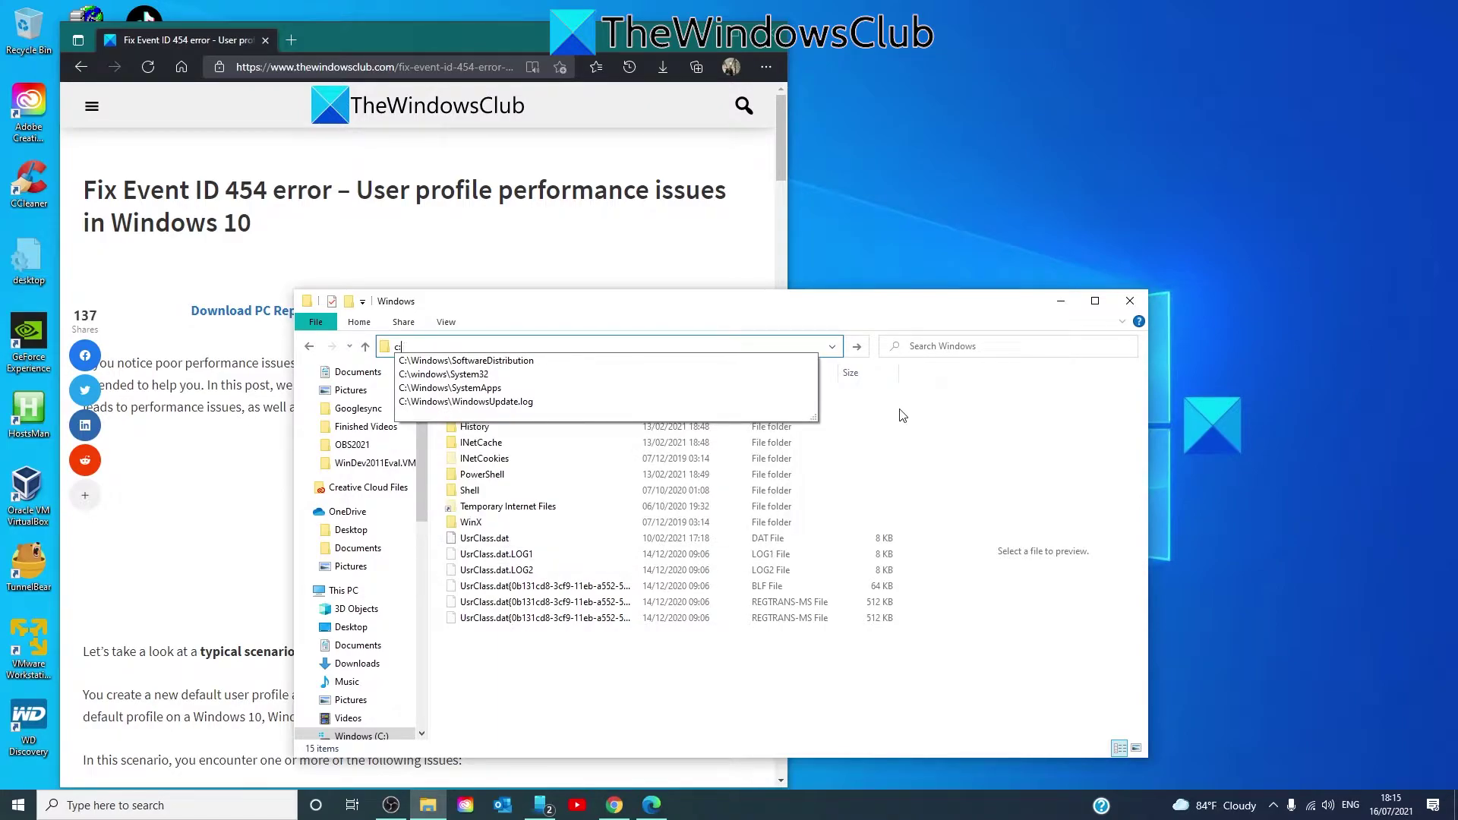
pyautogui.write('\\us')
pyautogui.press('Escape')
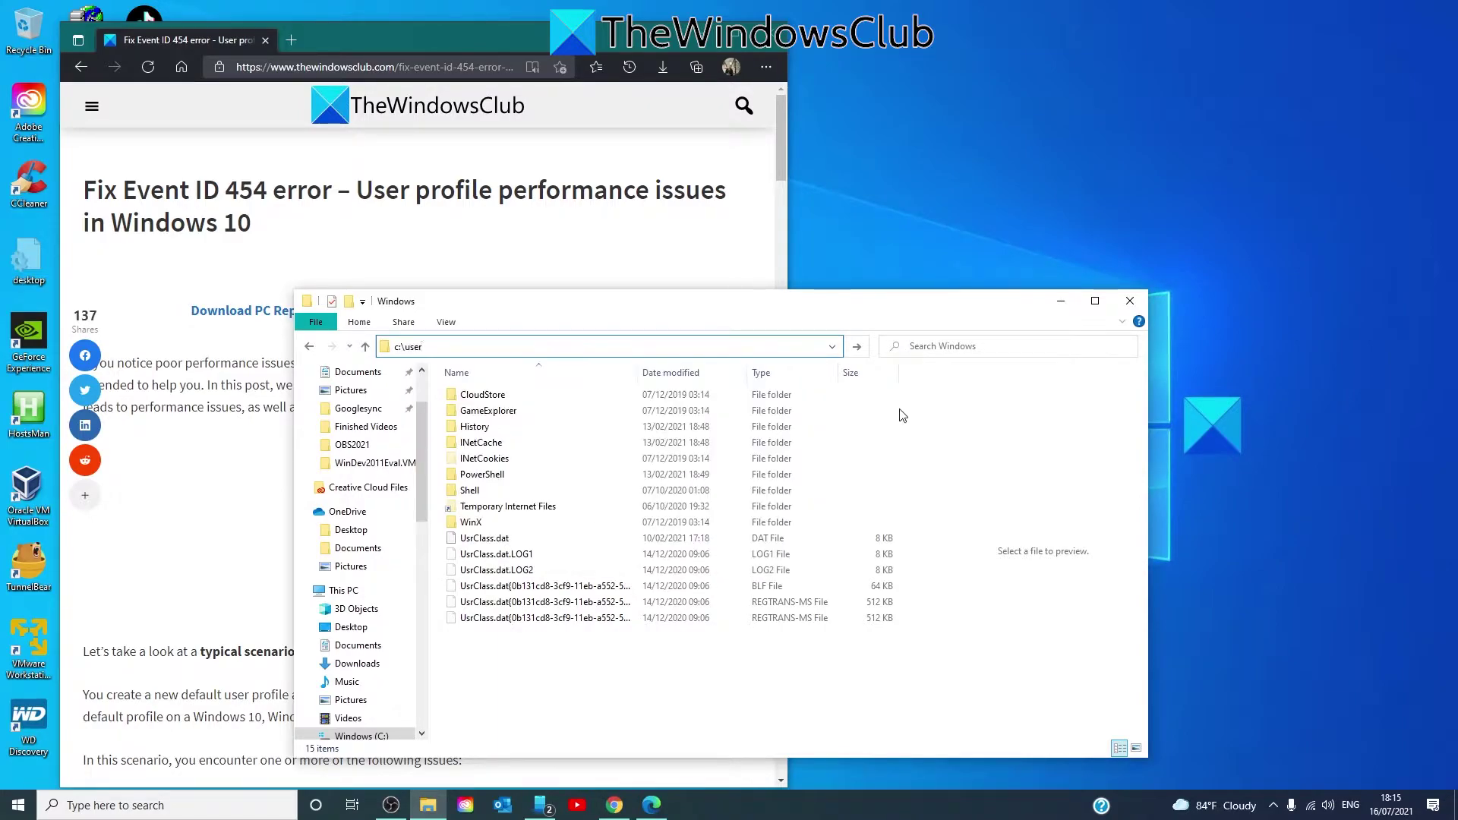
pyautogui.write('ers\\default')
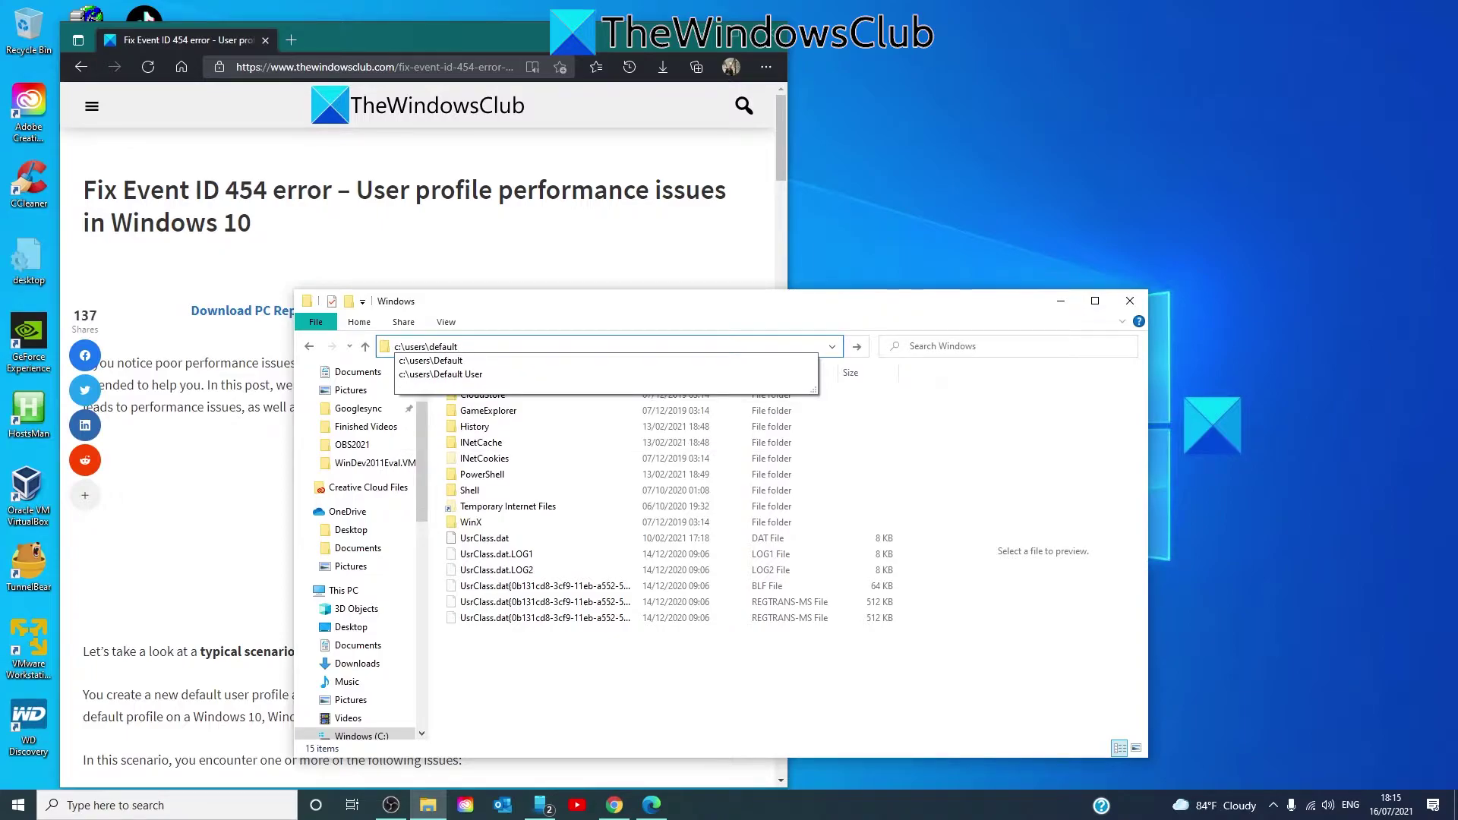
pyautogui.write('\\')
pyautogui.write('appdata')
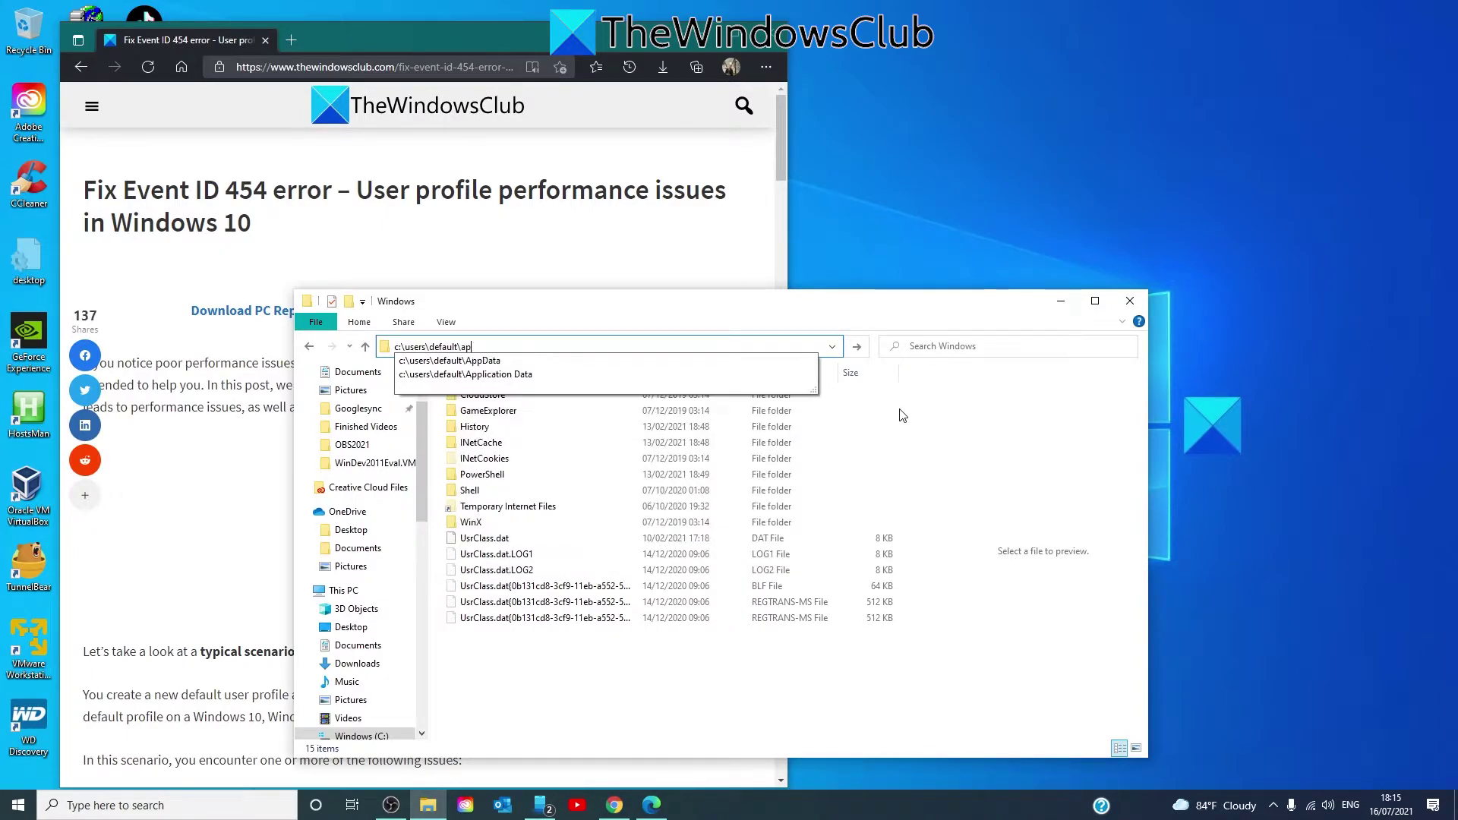
pyautogui.press('Escape')
pyautogui.write('\\')
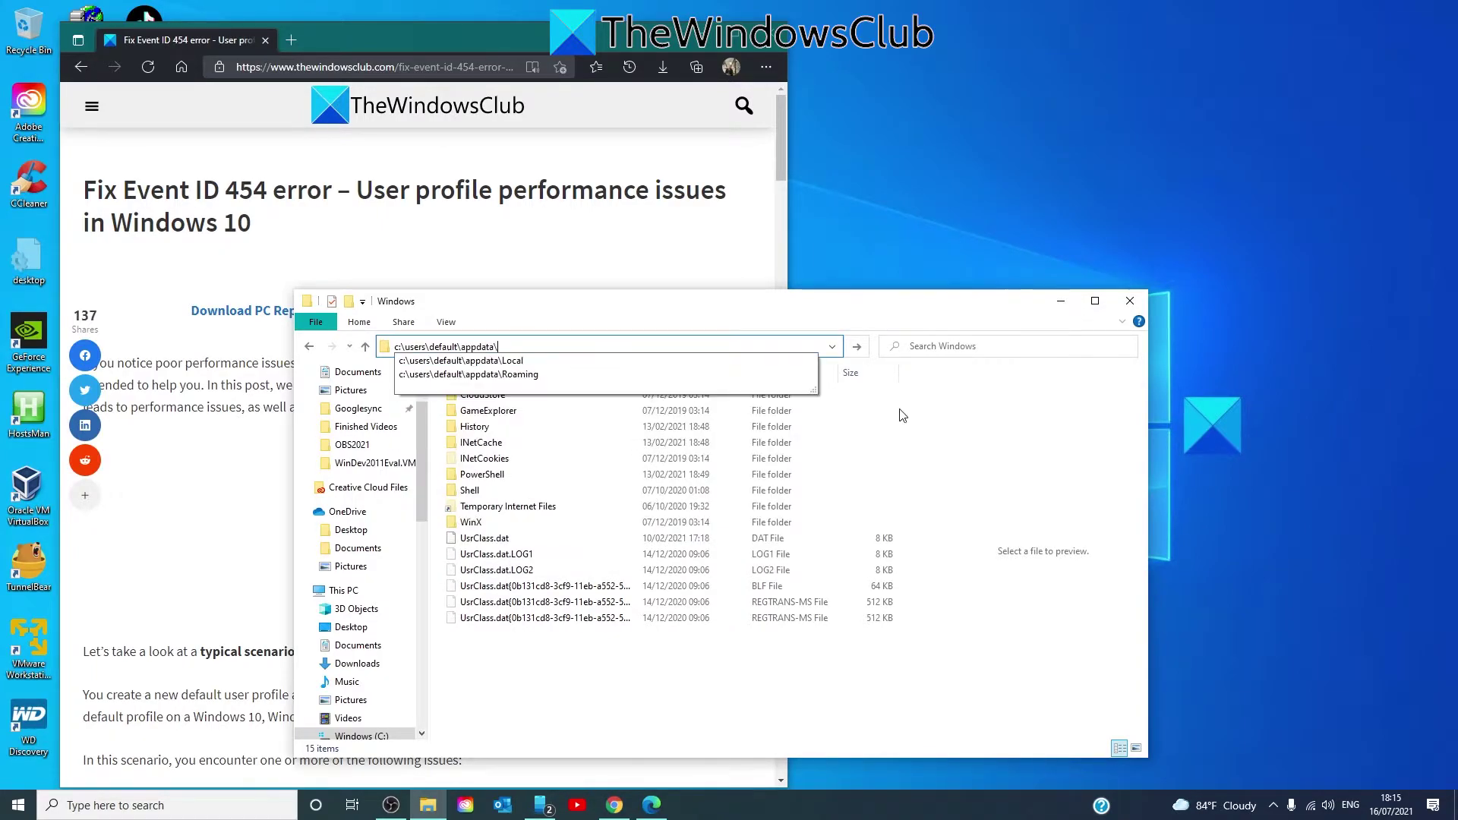
pyautogui.write('local')
pyautogui.press('Escape')
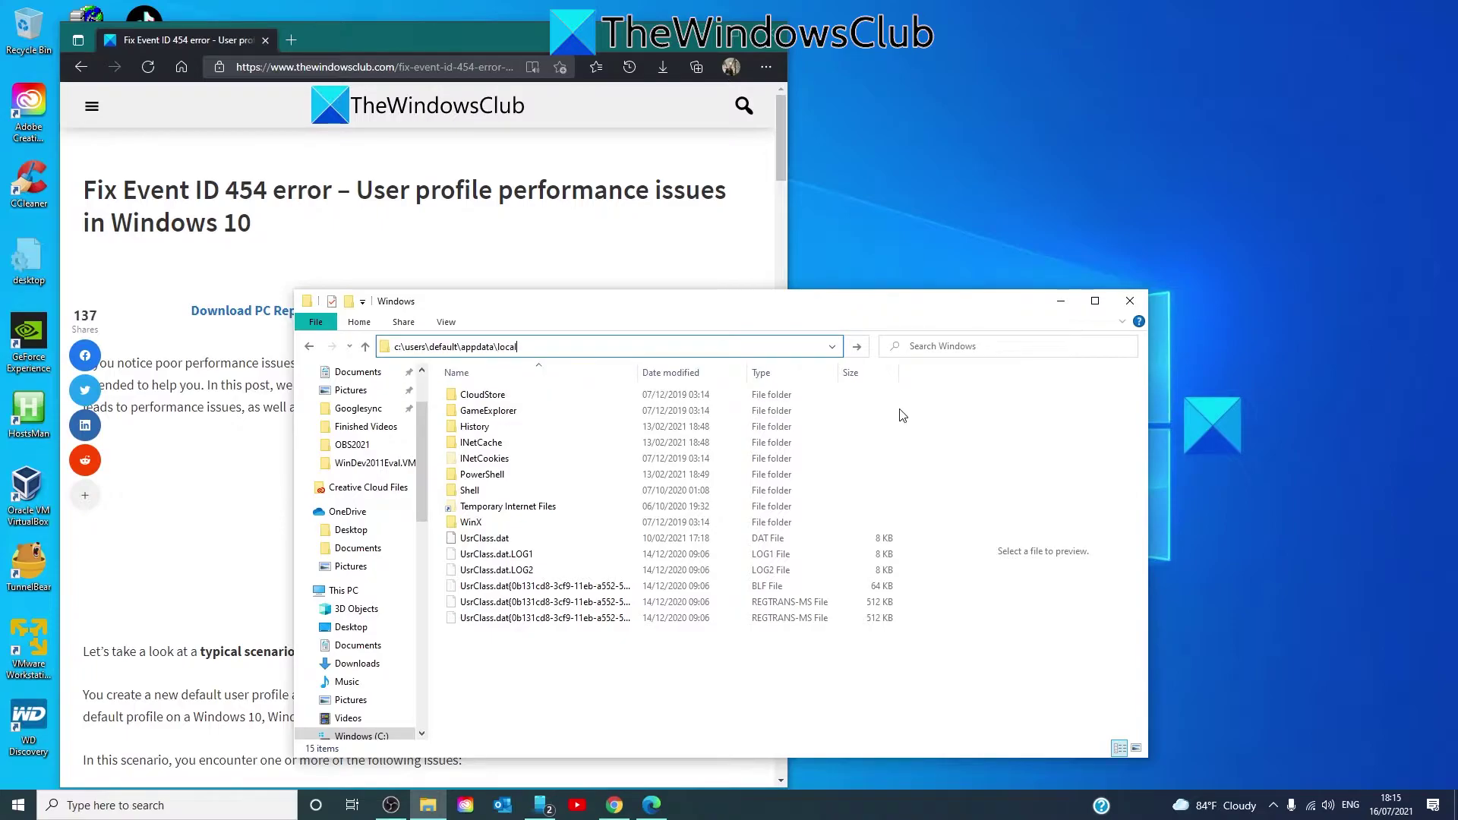
pyautogui.write('\\microsoft')
pyautogui.press('Escape')
pyautogui.write('\\wind')
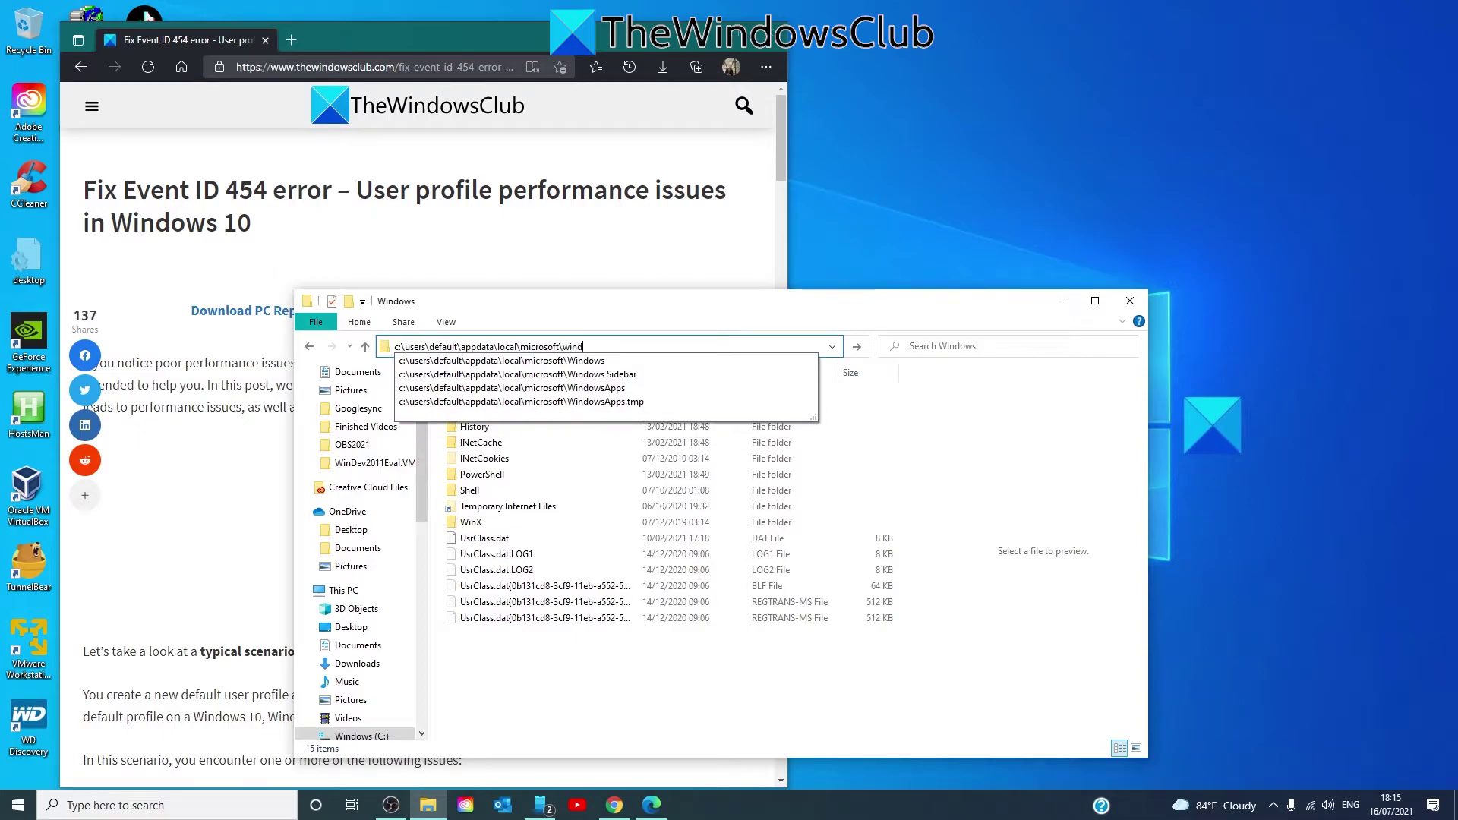
pyautogui.write('ows\\')
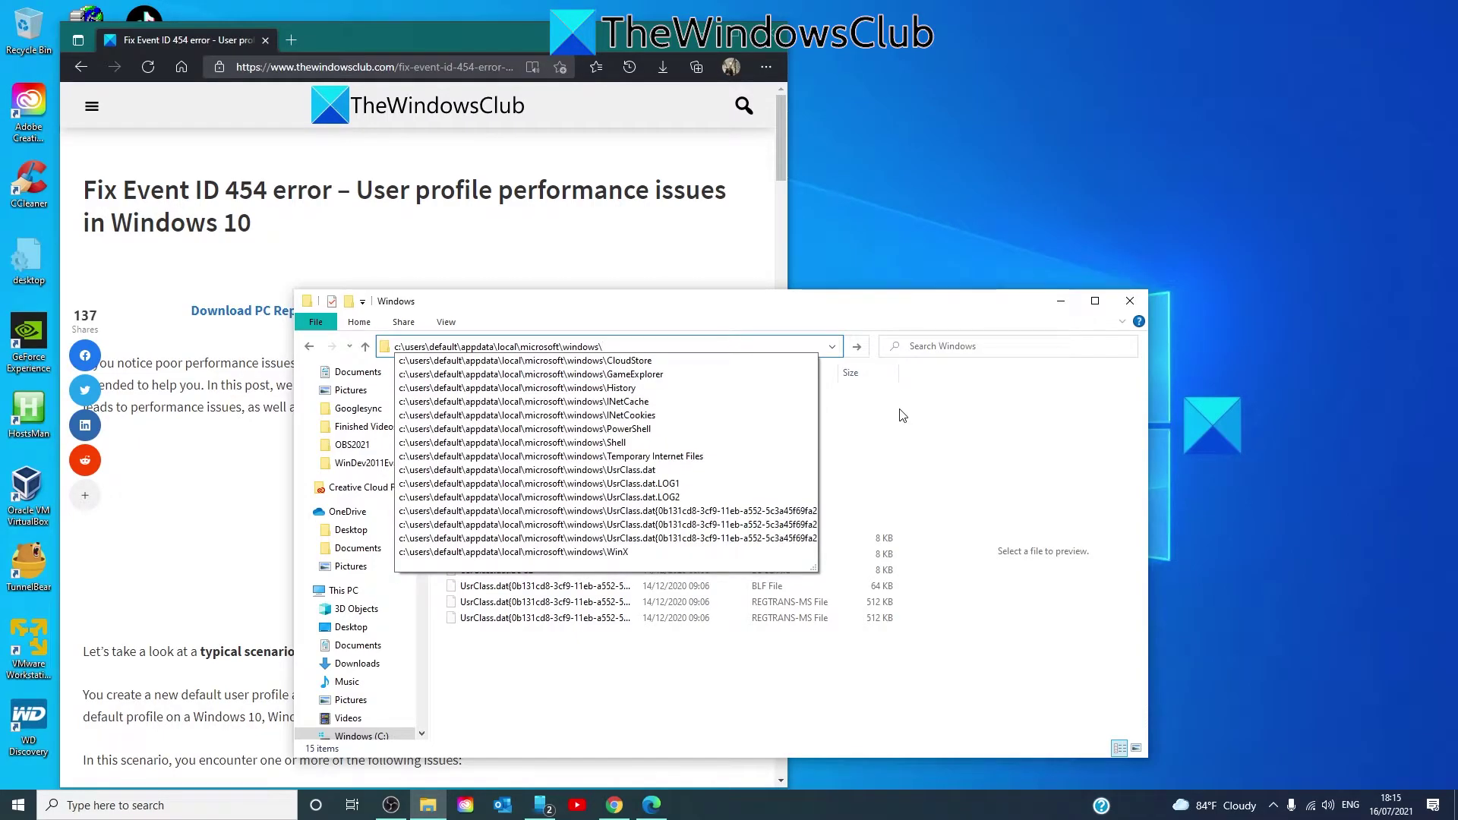
pyautogui.write('w')
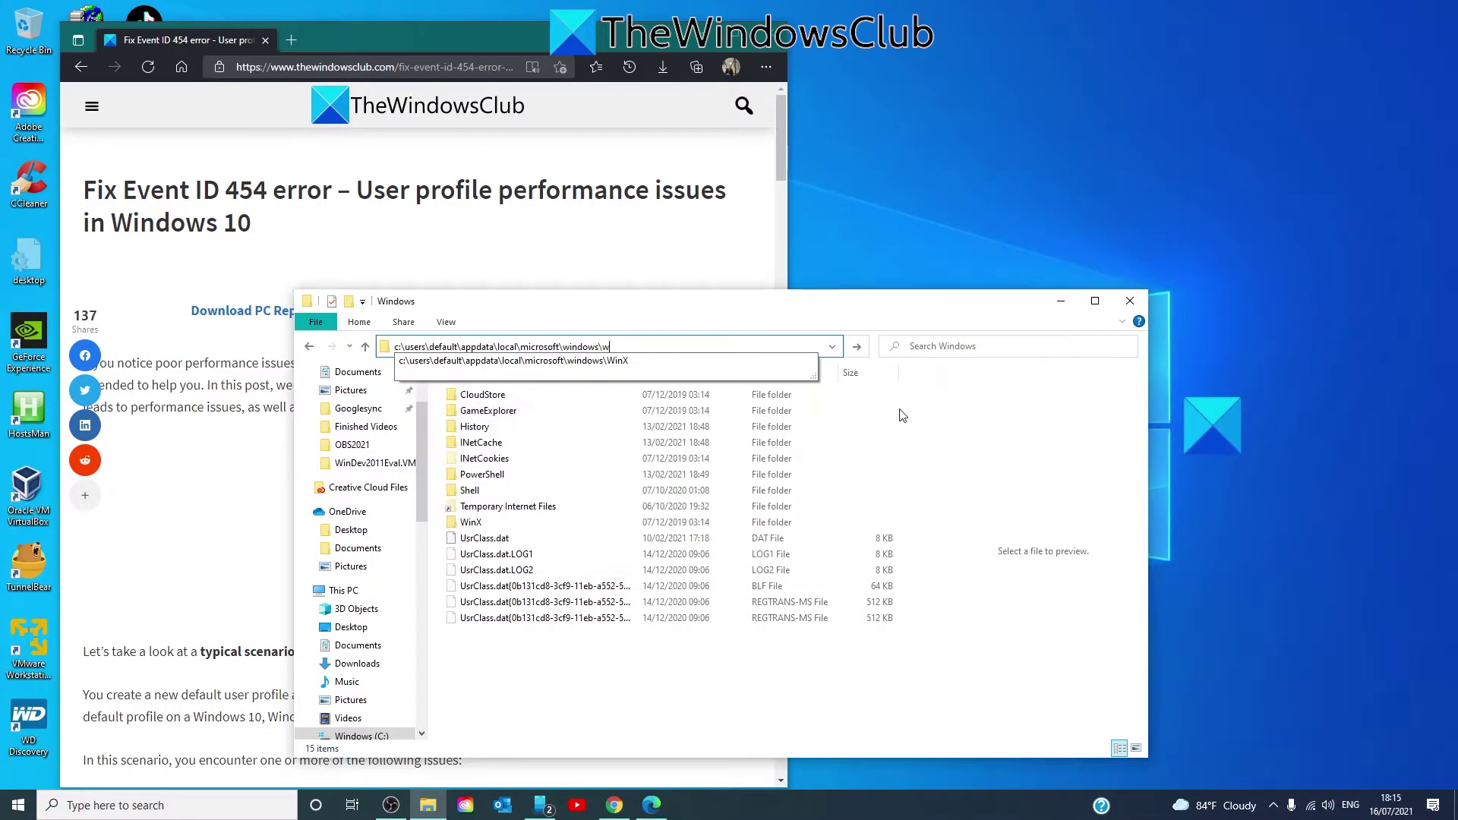
pyautogui.write('ebc')
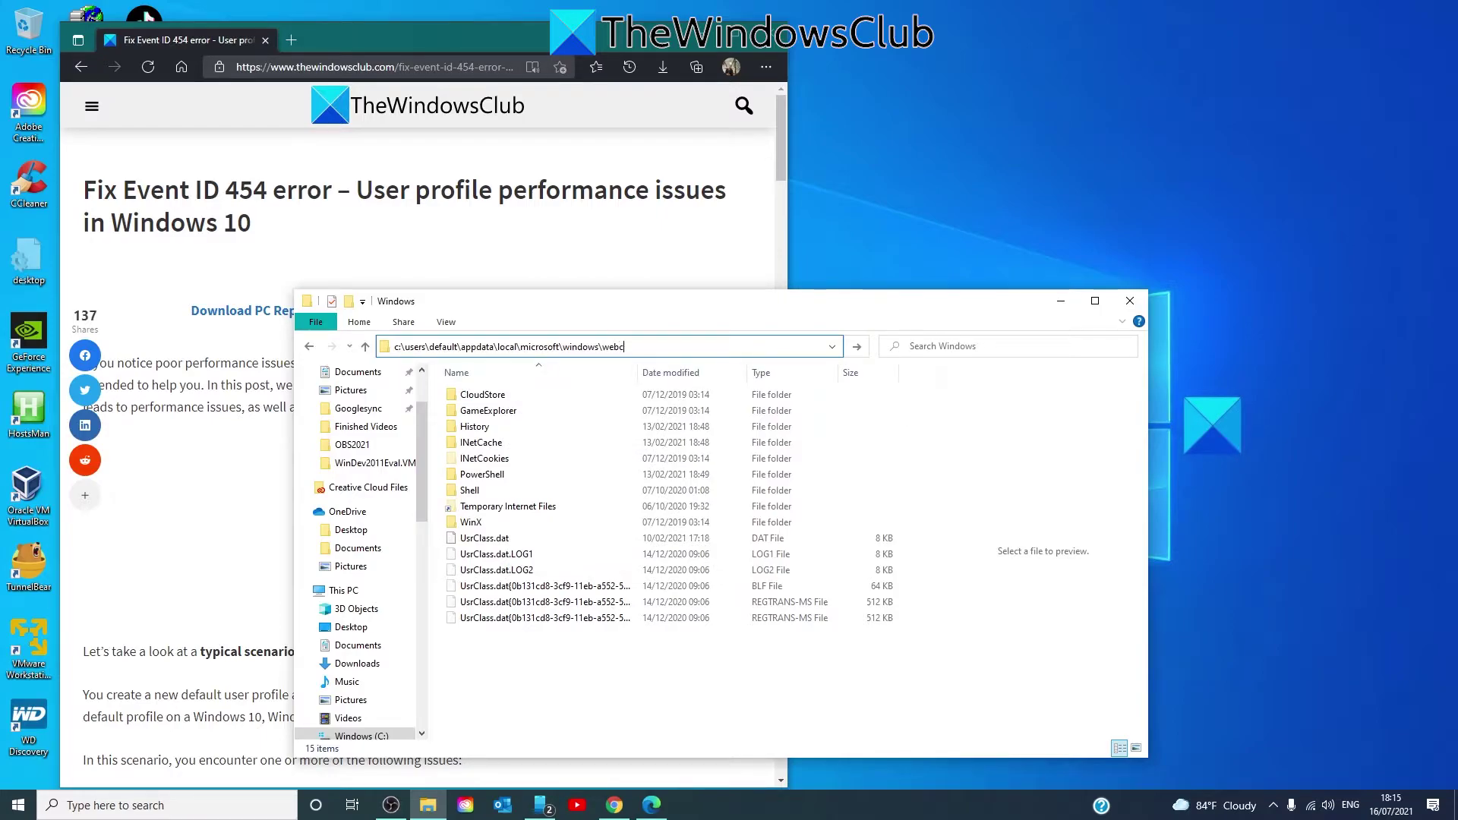
pyautogui.write('ache')
pyautogui.press('Return')
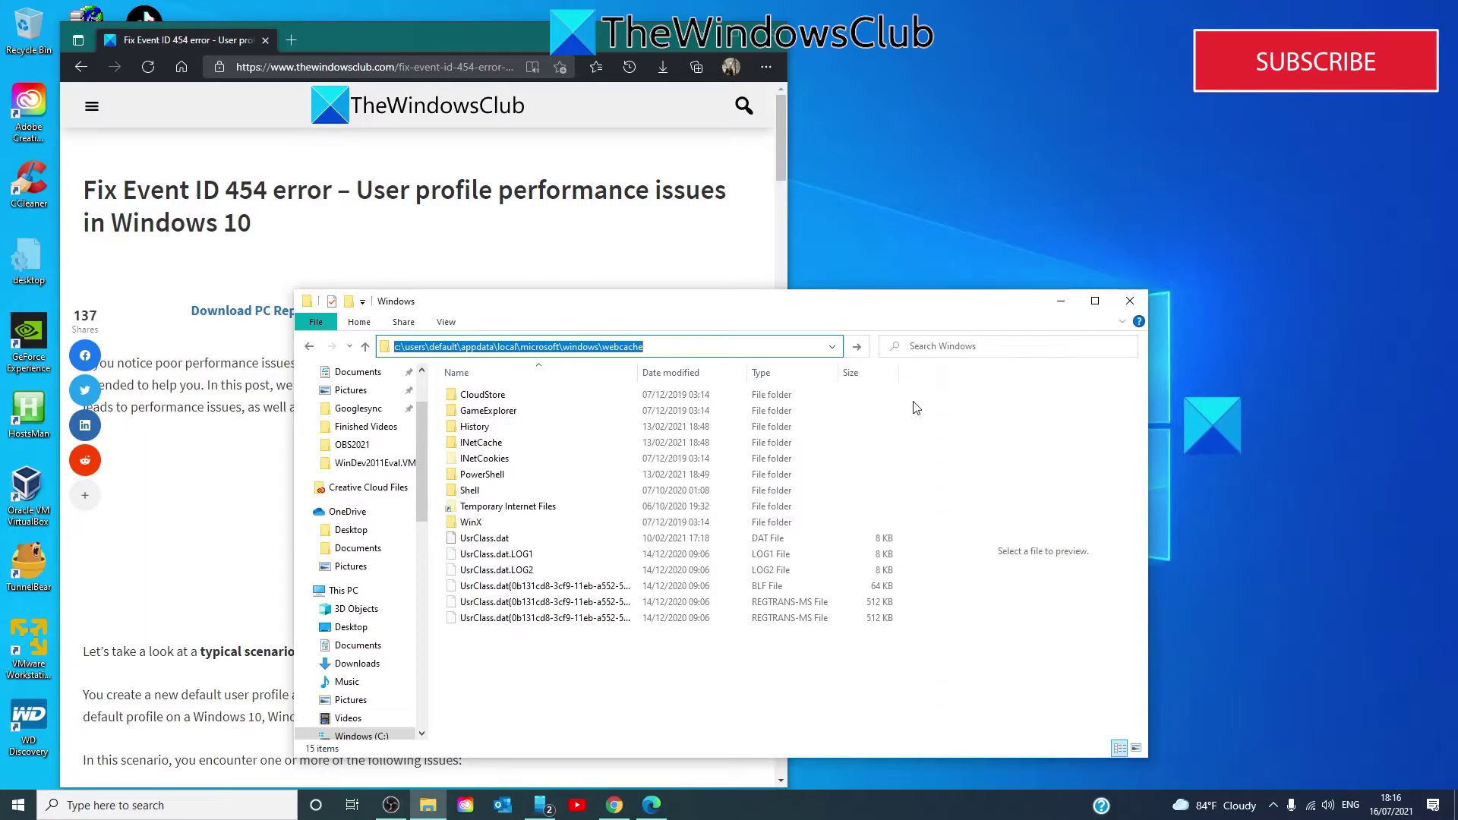
# Step: Paste the article's affected-user WebCacheLock.dat path into the address bar with the username filled in, and open it
pyautogui.click(221, 550)
pyautogui.scroll(-20, 245, 549)
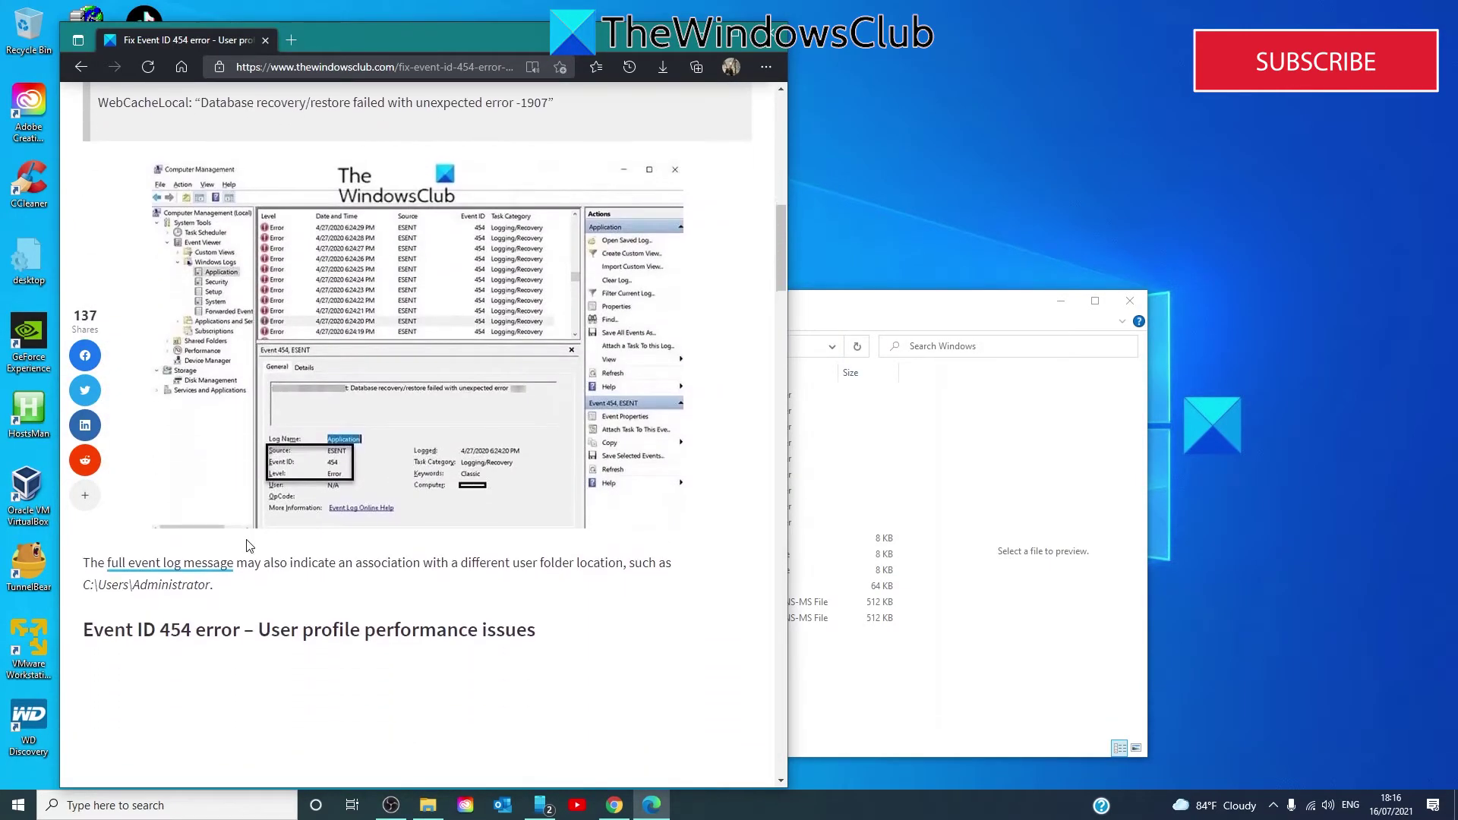
pyautogui.scroll(-2, 246, 546)
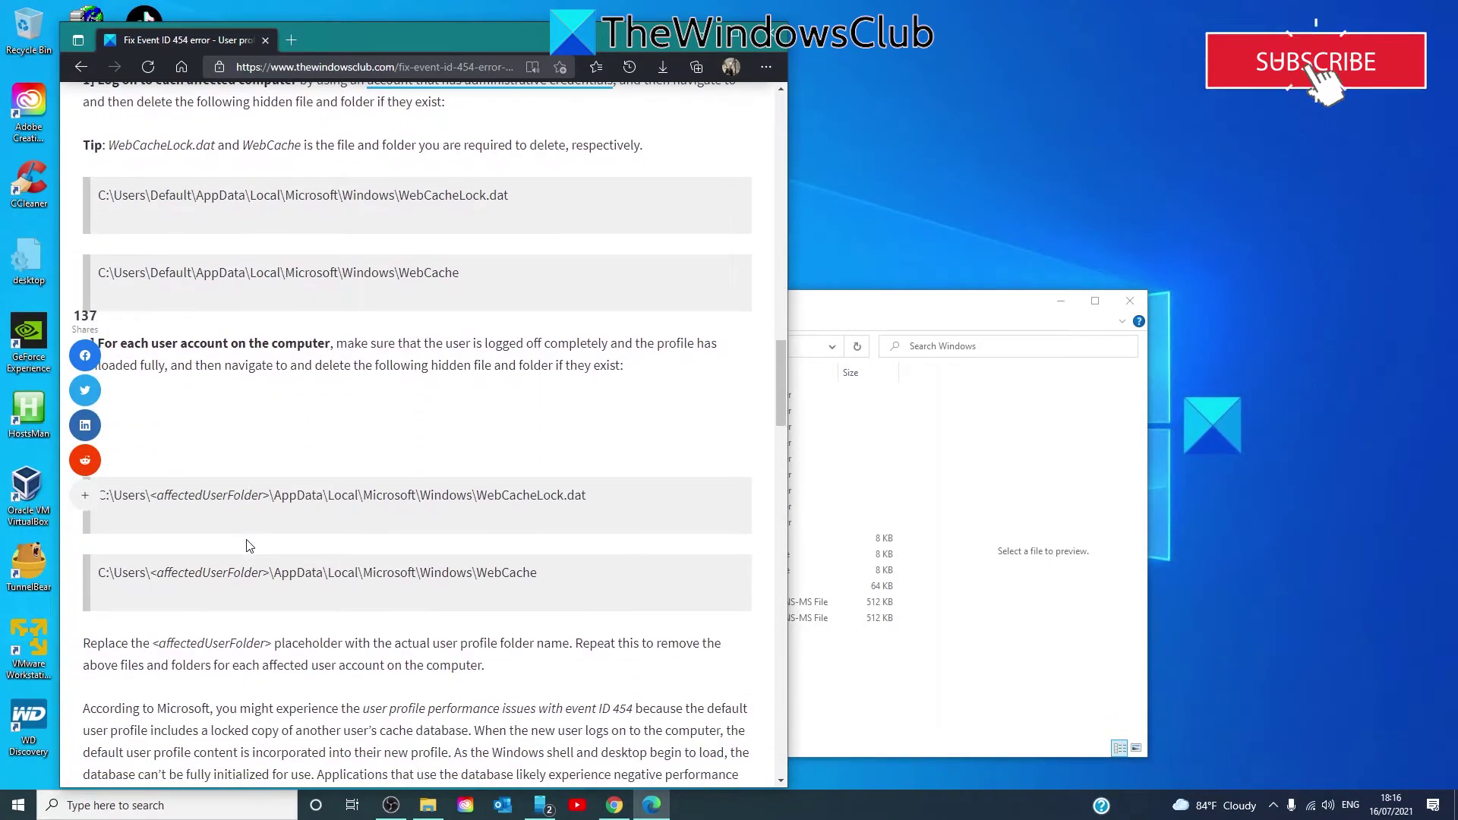
pyautogui.moveTo(637, 503); pyautogui.dragTo(95, 505)
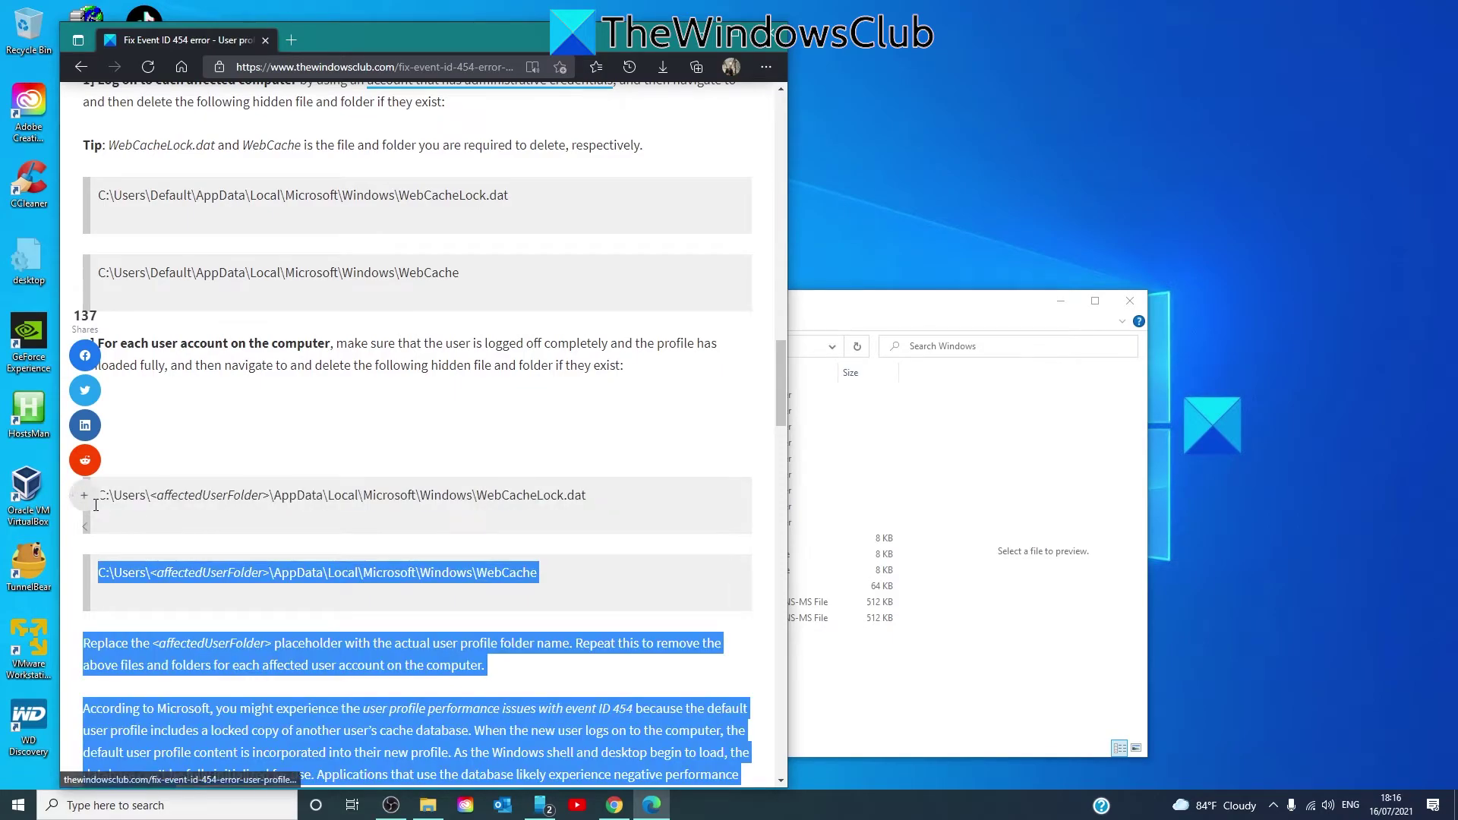
pyautogui.rightClick(189, 499)
pyautogui.click(207, 515)
pyautogui.click(428, 805)
pyautogui.click(592, 347)
pyautogui.rightClick(592, 347)
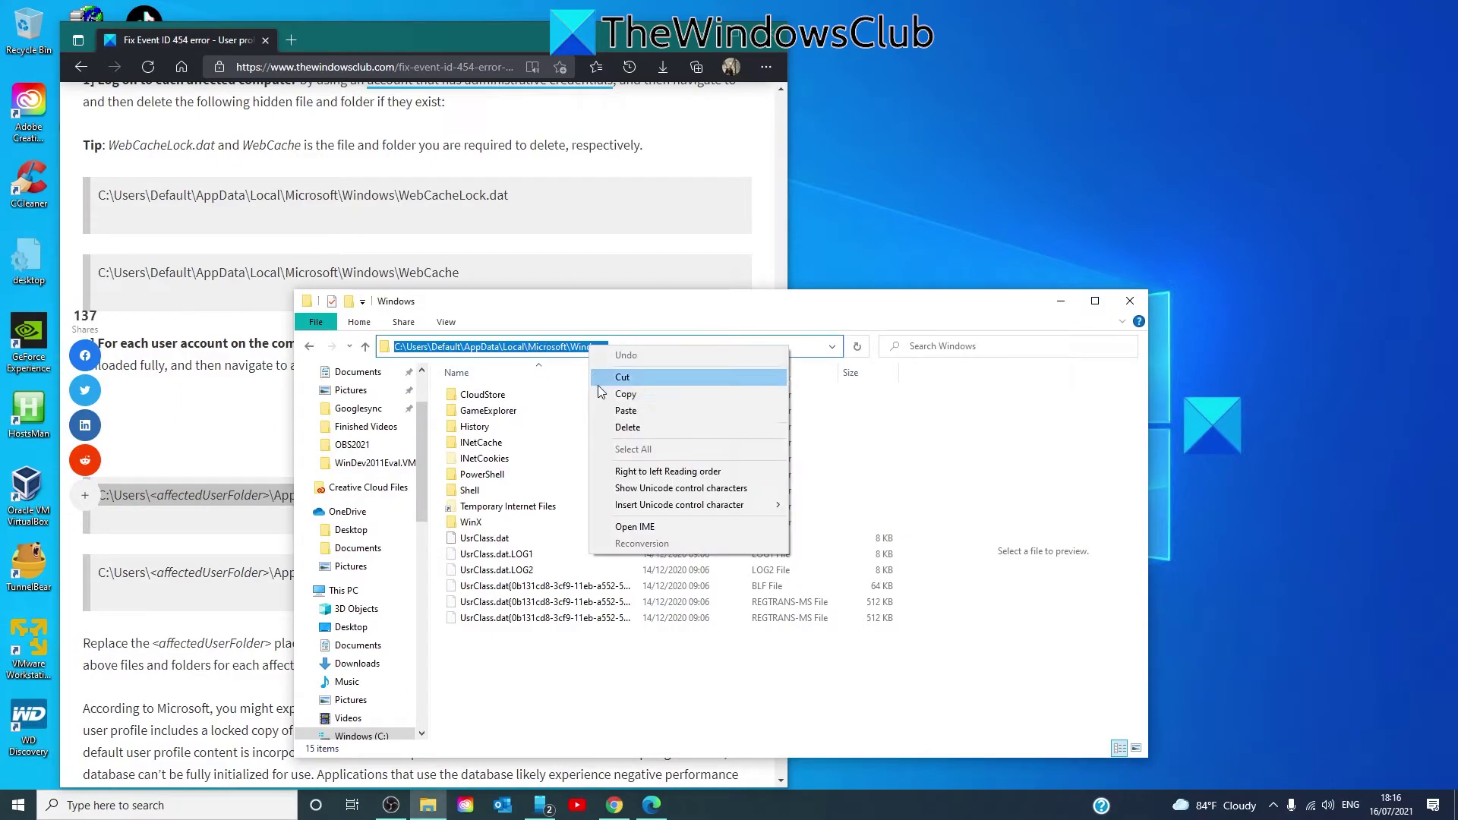
pyautogui.click(626, 410)
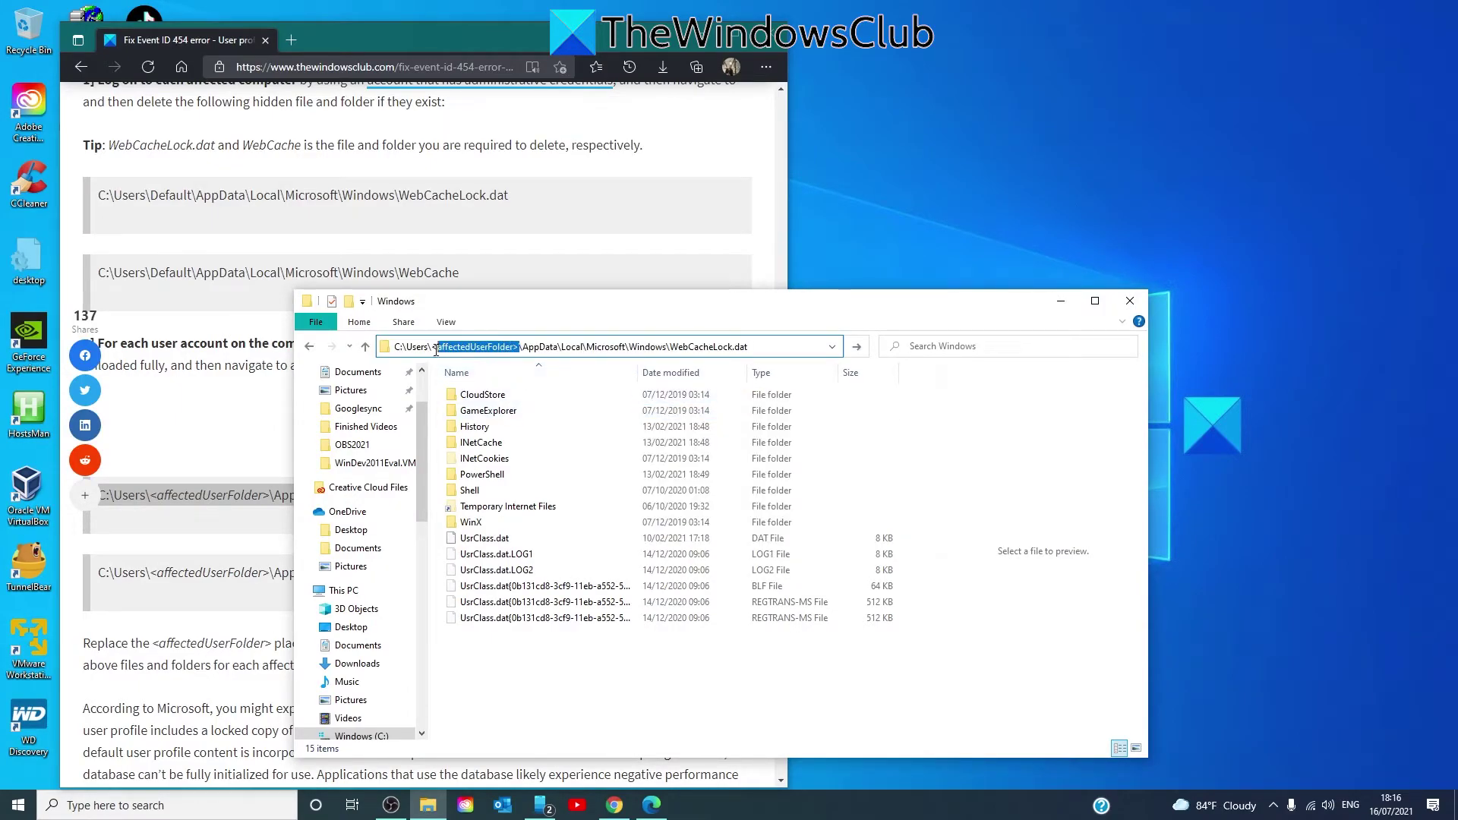
pyautogui.write('micha')
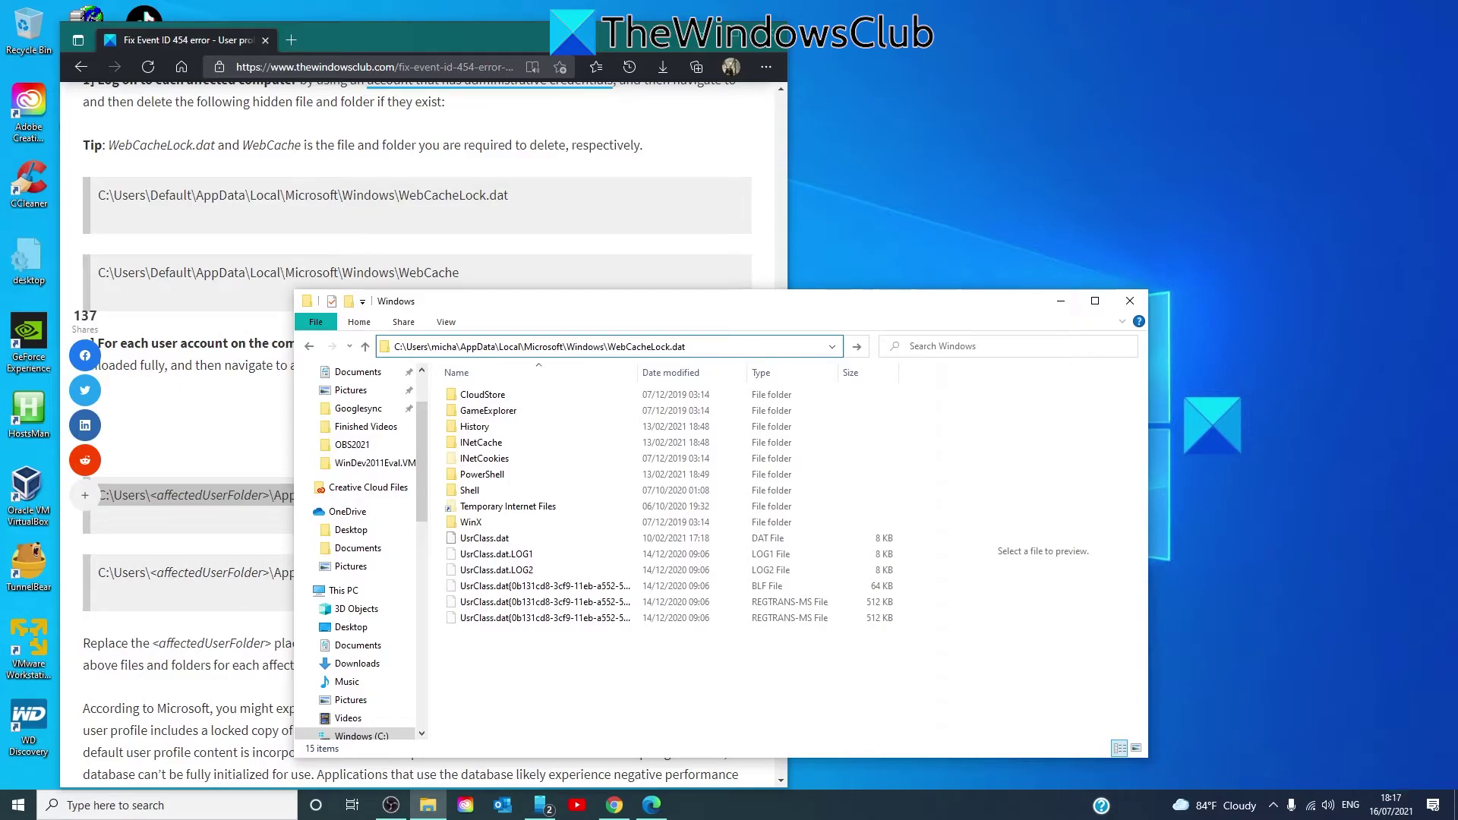
pyautogui.press('Return')
# Step: Paste the article's affected-user WebCache path into the address bar, then close File Explorer
pyautogui.tripleClick(89, 575)
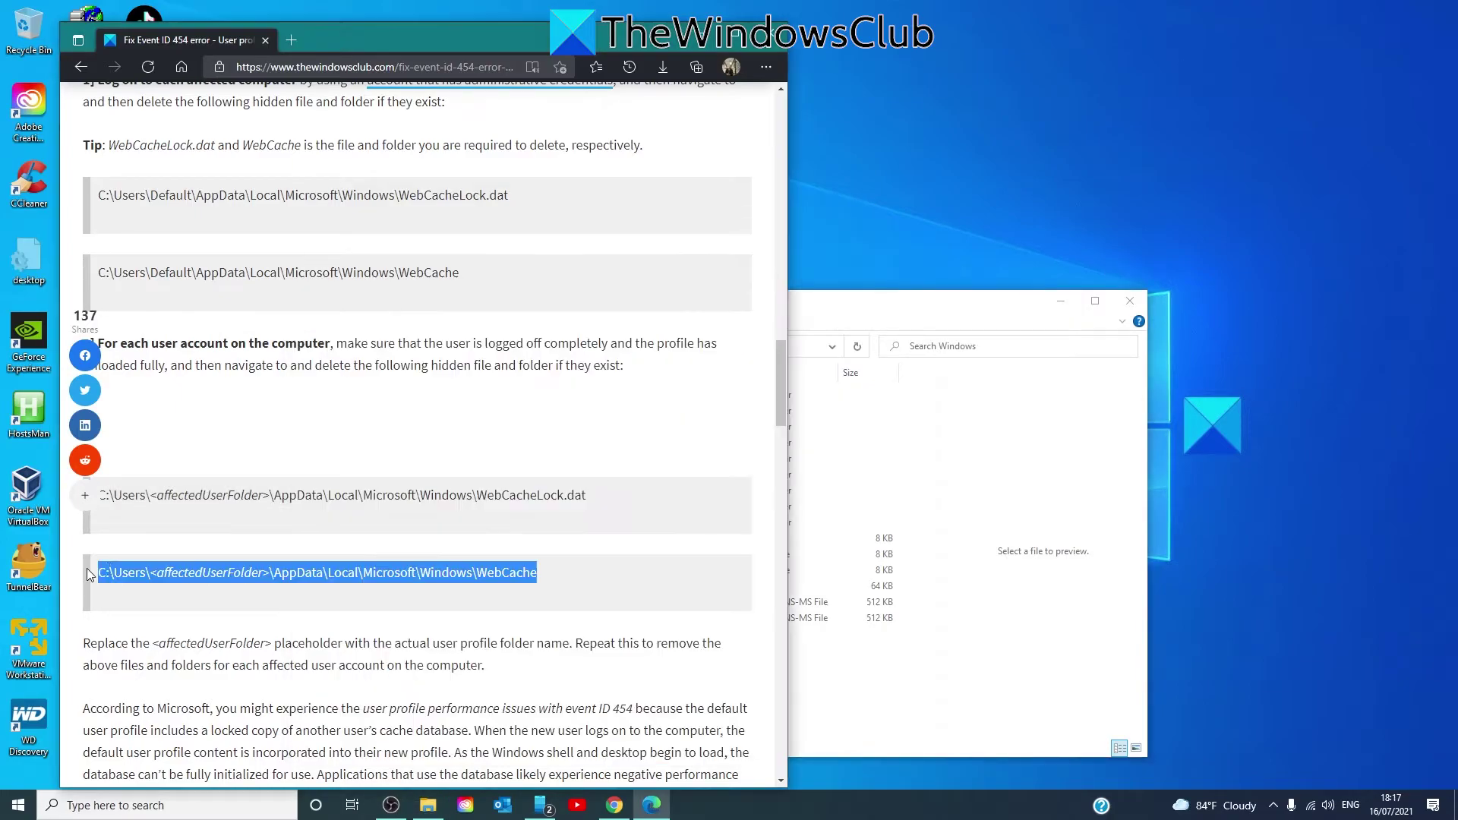
pyautogui.rightClick(129, 570)
pyautogui.click(194, 338)
pyautogui.click(870, 475)
pyautogui.click(777, 347)
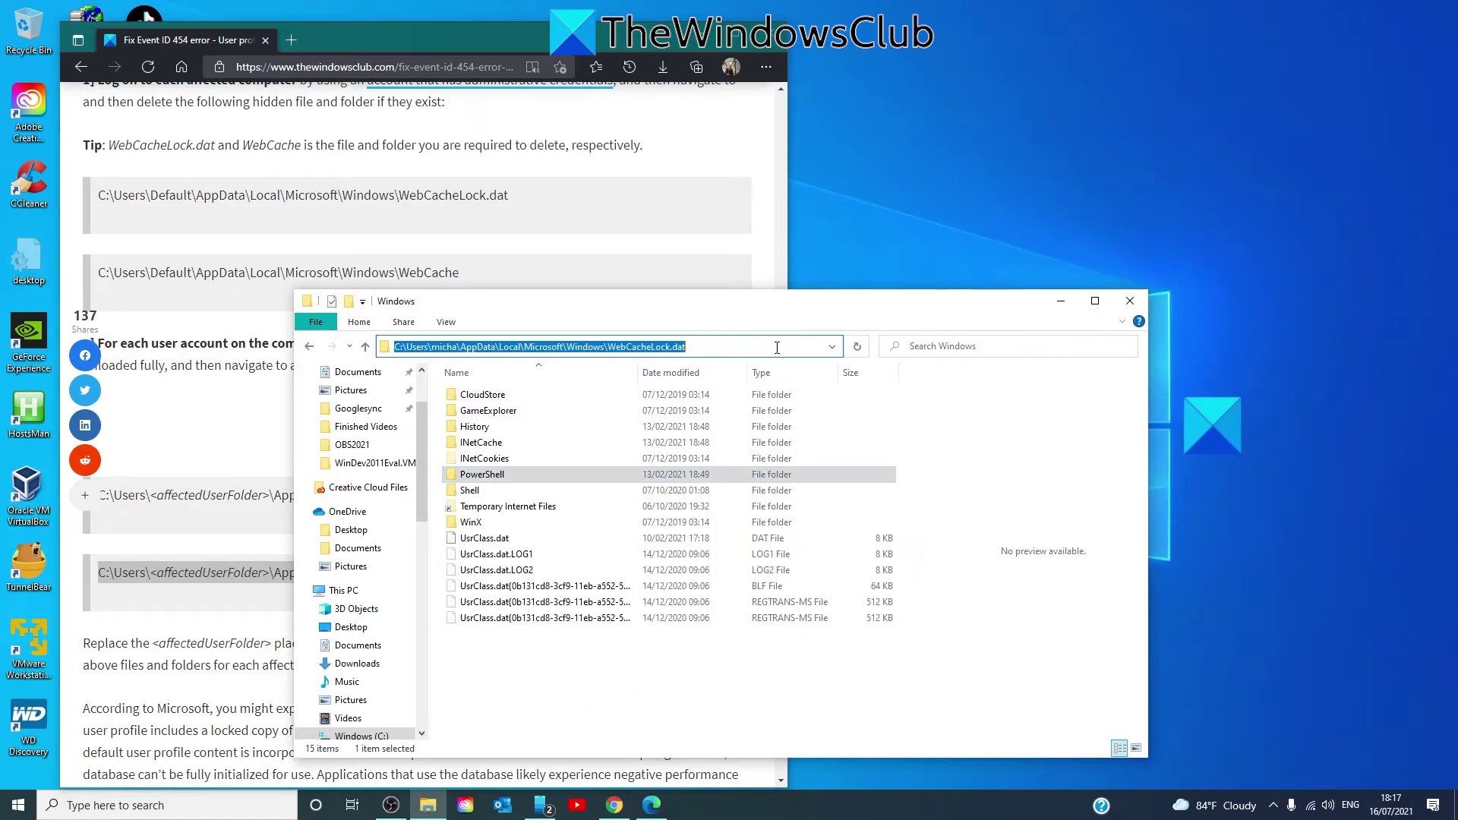
pyautogui.rightClick(676, 350)
pyautogui.click(706, 397)
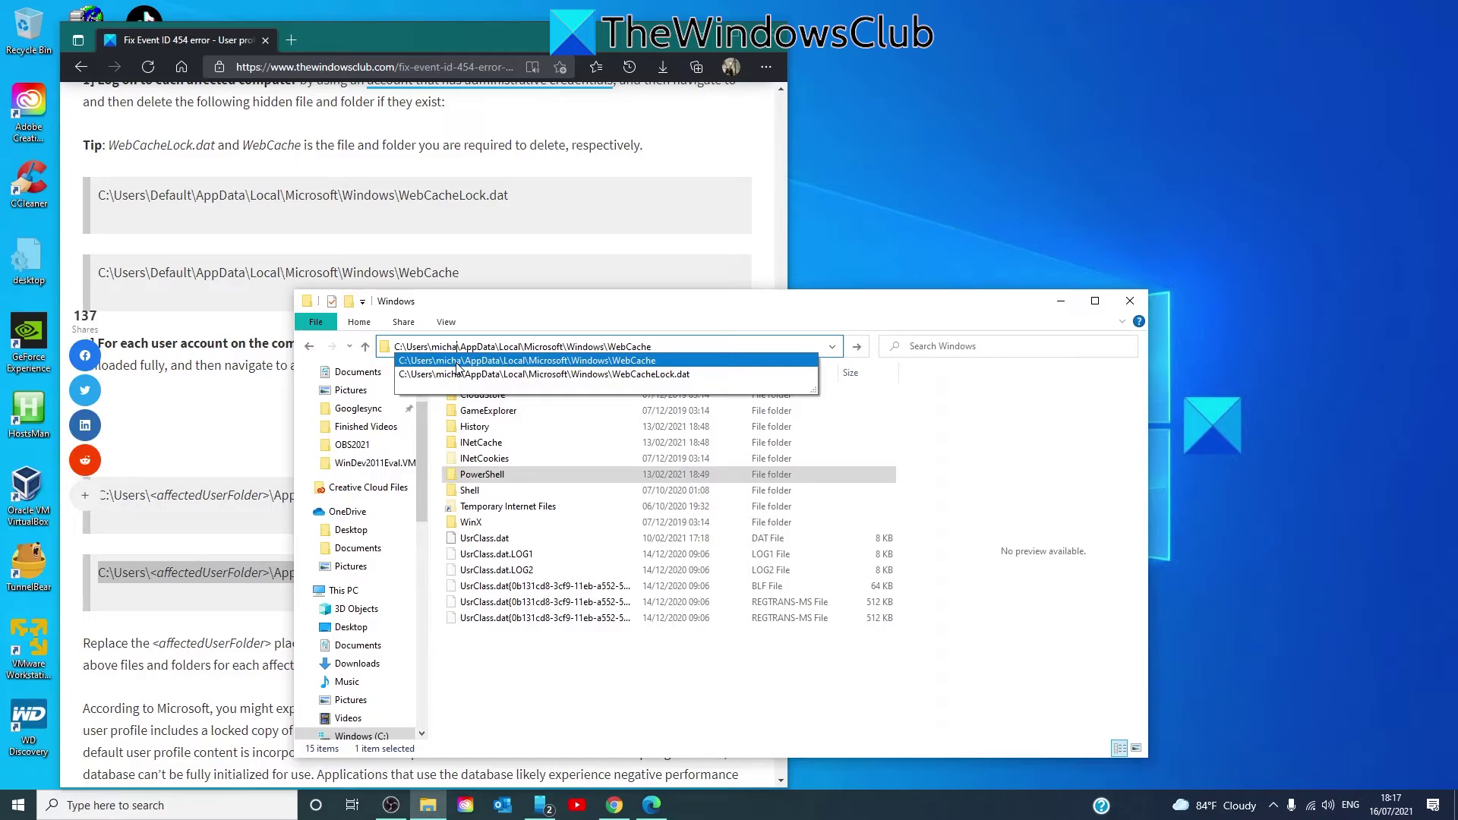
pyautogui.click(1130, 301)
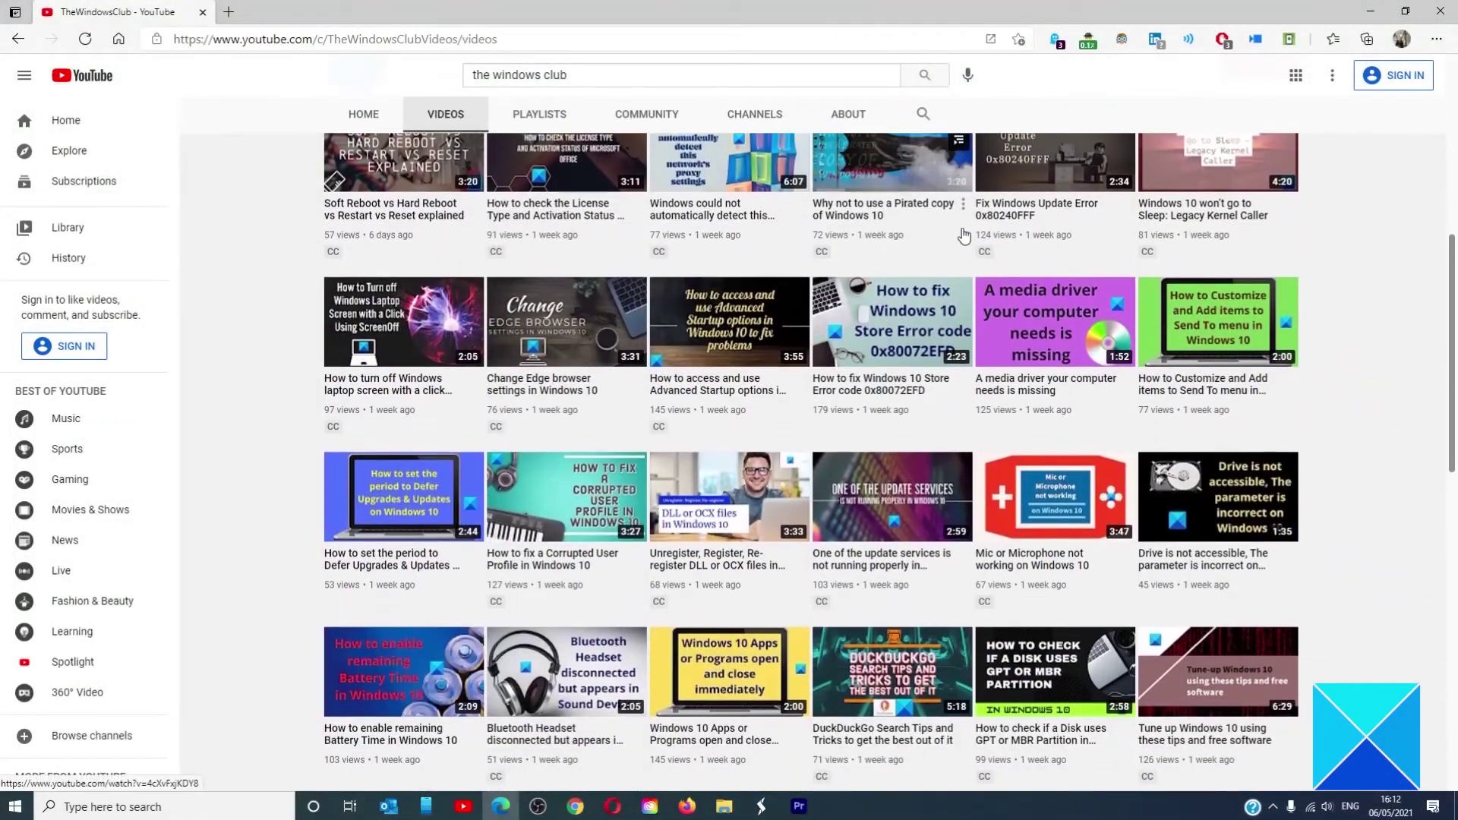
pyautogui.scroll(-10, 963, 235)
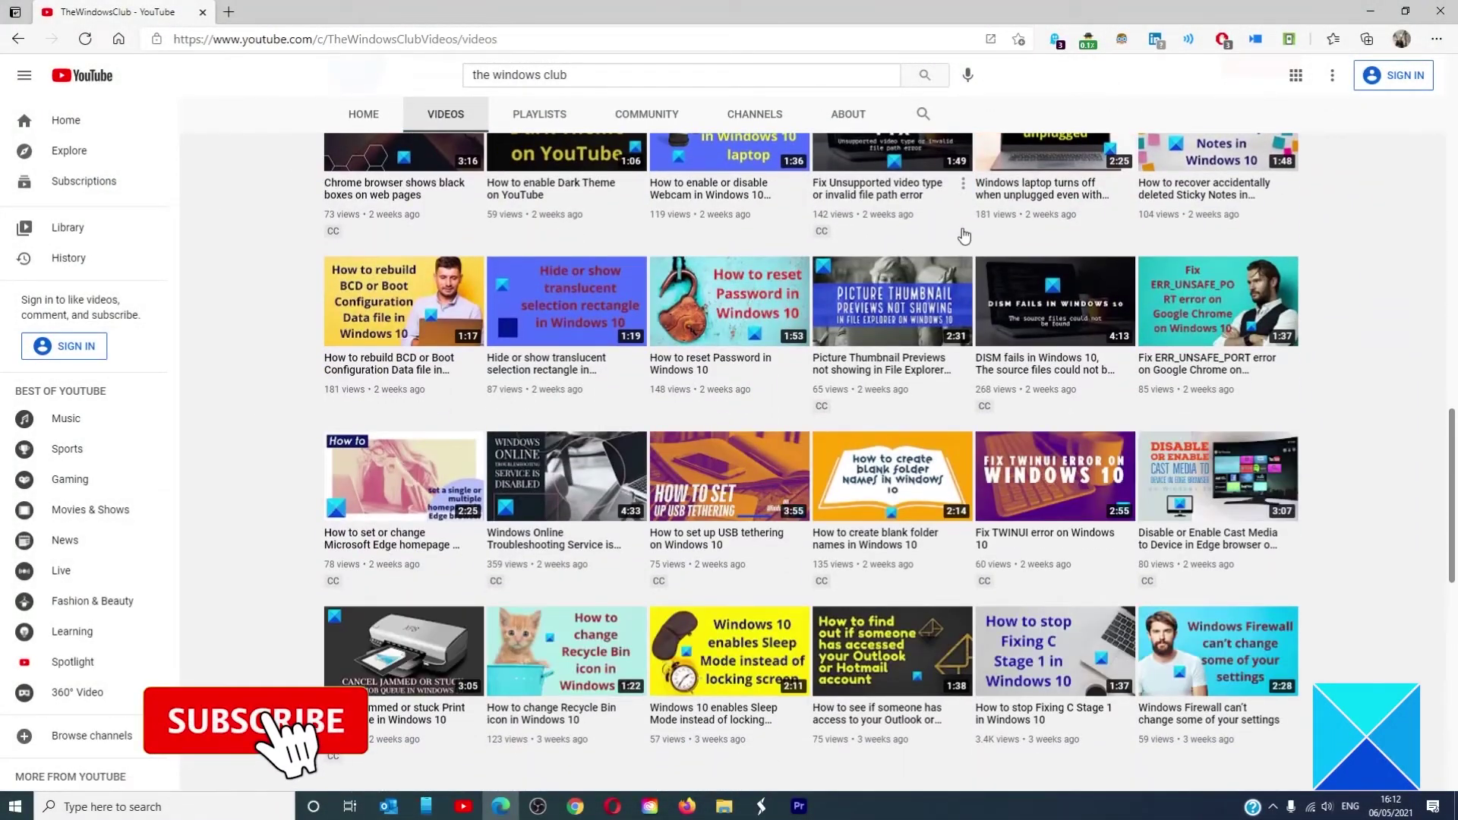
# Step: Scroll down through TheWindowsClub's Windows tutorial thumbnails and back up
pyautogui.scroll(15, 963, 235)
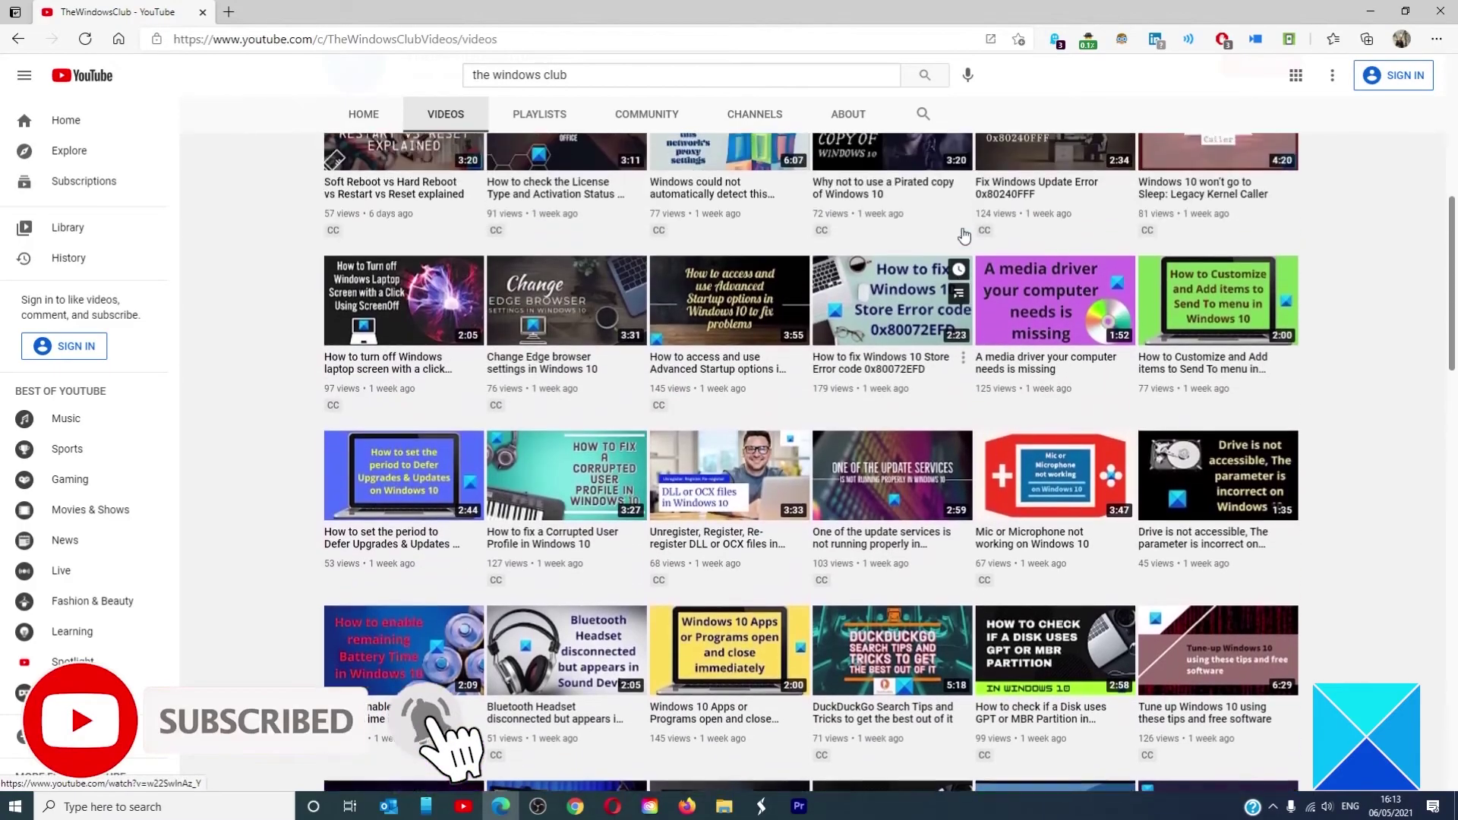